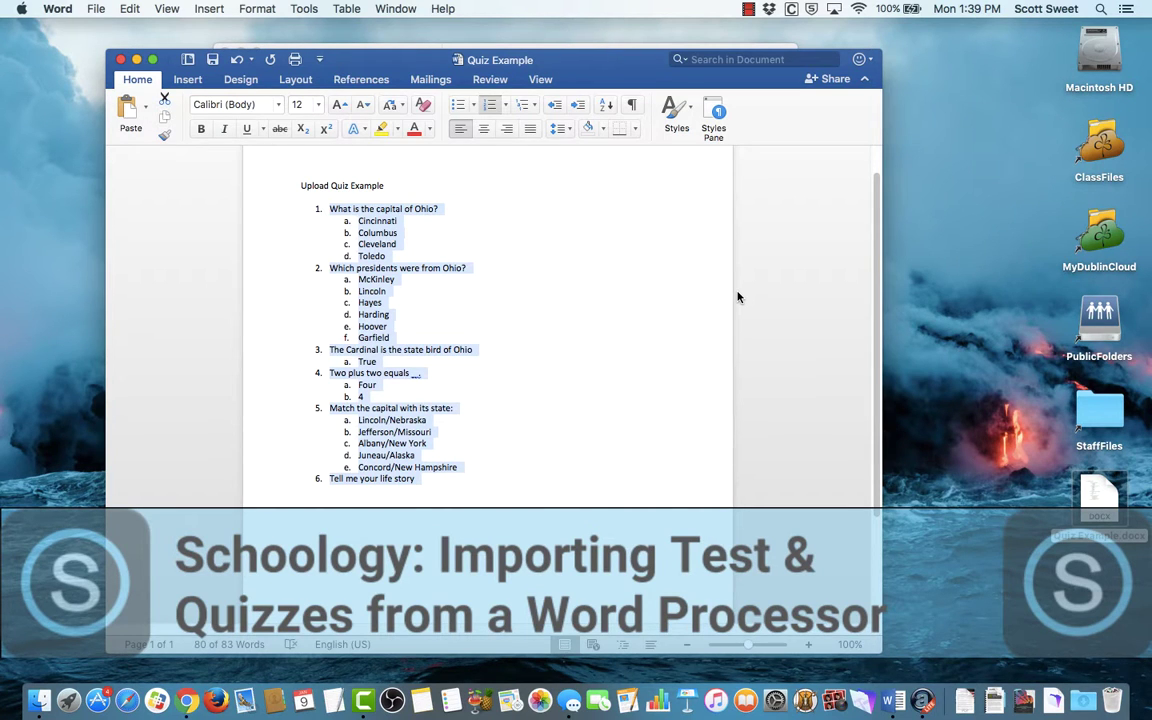
# Move the Word window right and select the six questions, from Ohio's capital to 'Tell me your life story'.
pyautogui.click(576, 487)
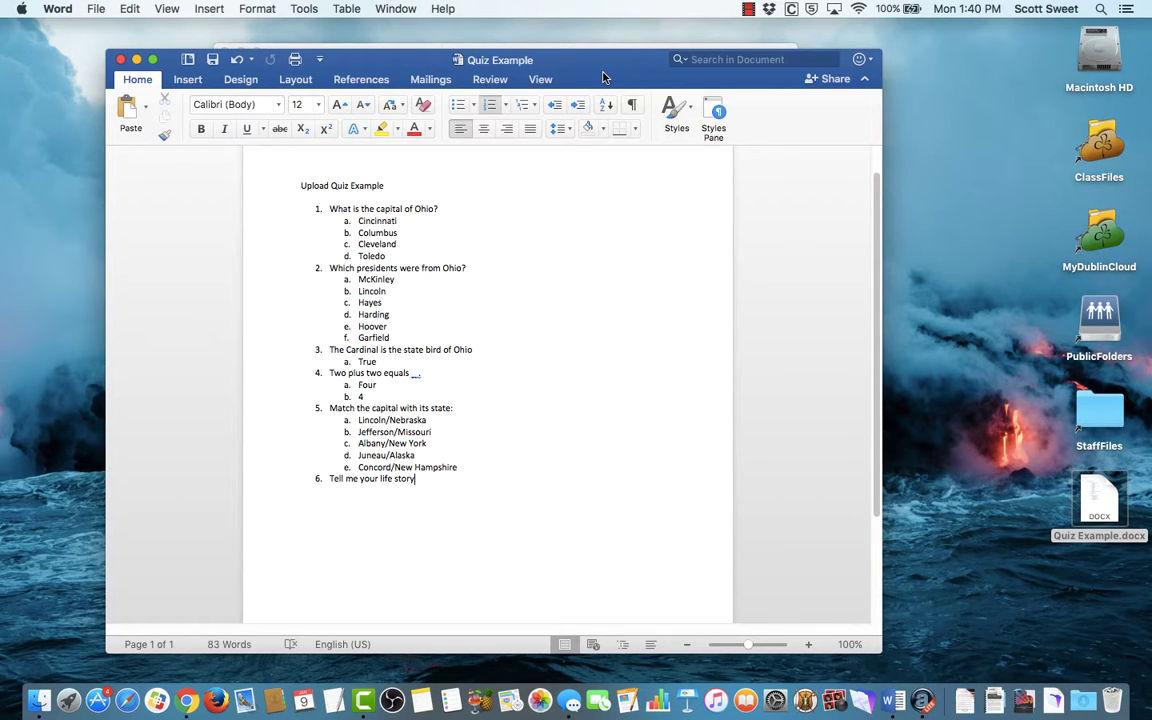
pyautogui.moveTo(426, 62); pyautogui.dragTo(742, 61)
pyautogui.moveTo(750, 475); pyautogui.dragTo(630, 201)
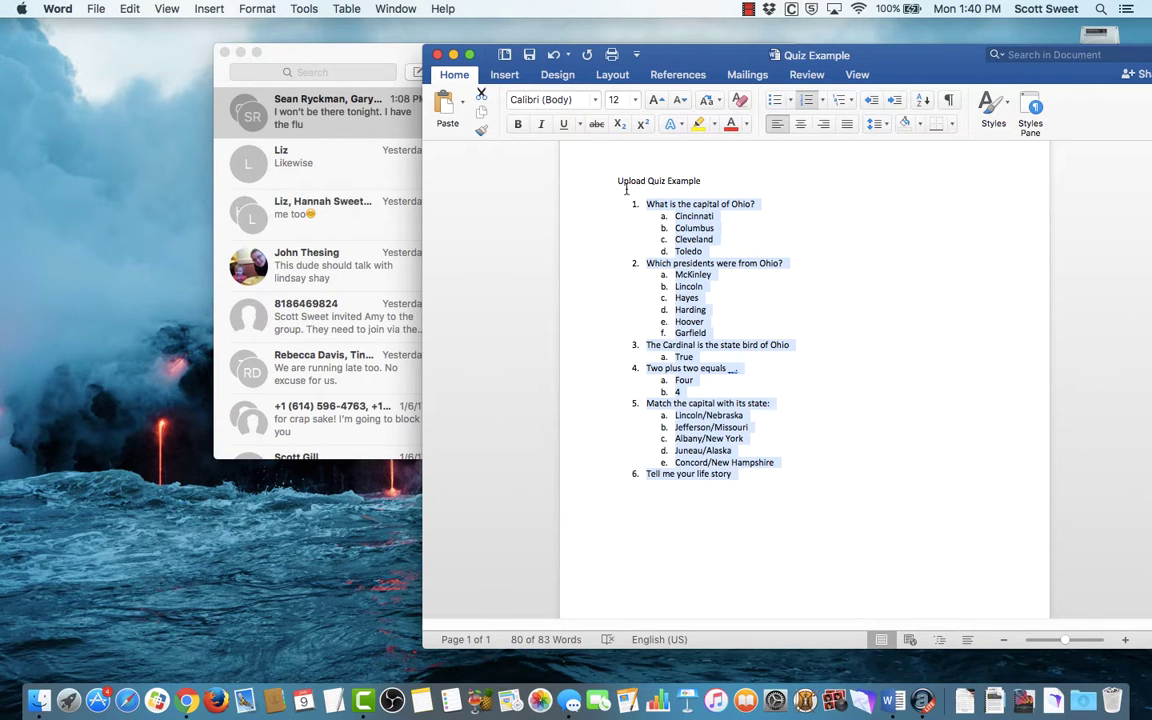
# Switch to Chrome showing the CSI Blackboard Quiz Generator page.
pyautogui.click(187, 703)
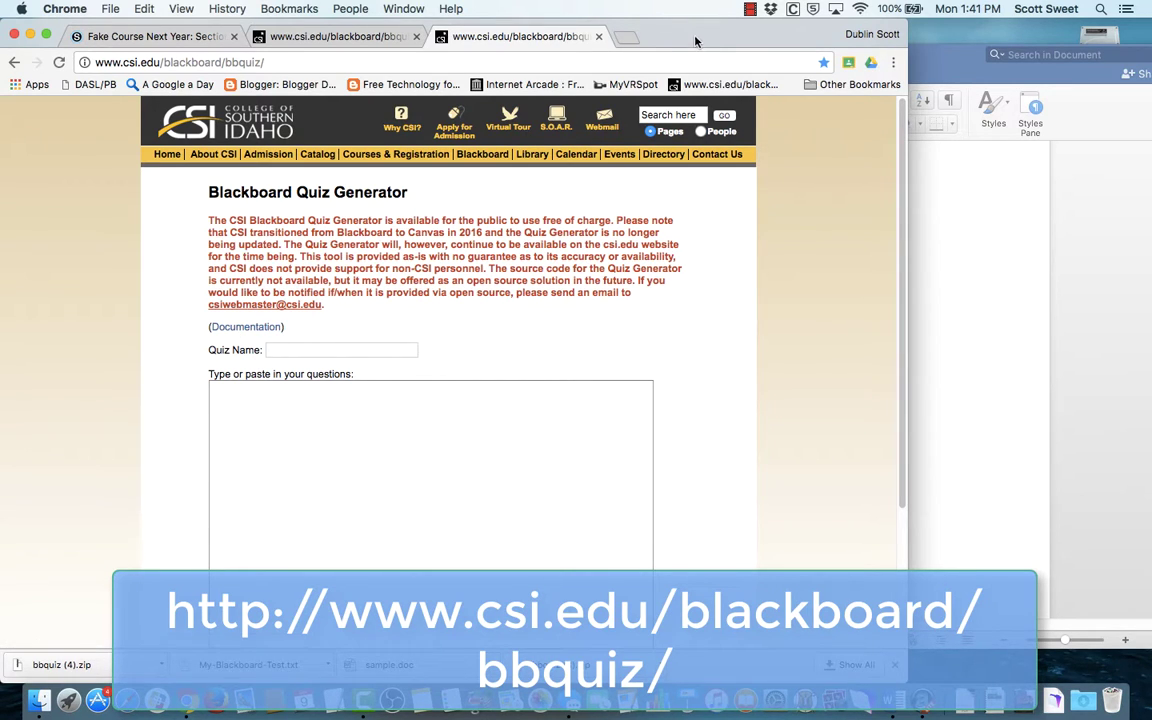
# Name the quiz 'Sample Quiz'.
pyautogui.moveTo(697, 35); pyautogui.dragTo(735, 35)
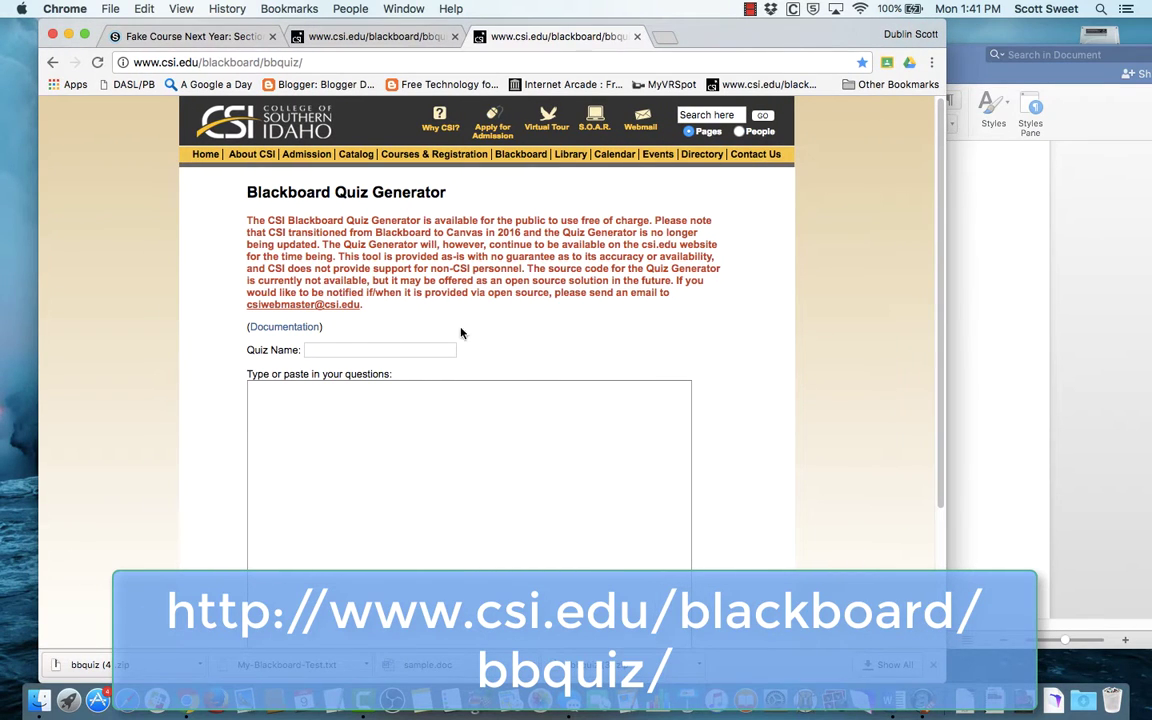
pyautogui.click(411, 349)
pyautogui.write('Sample ')
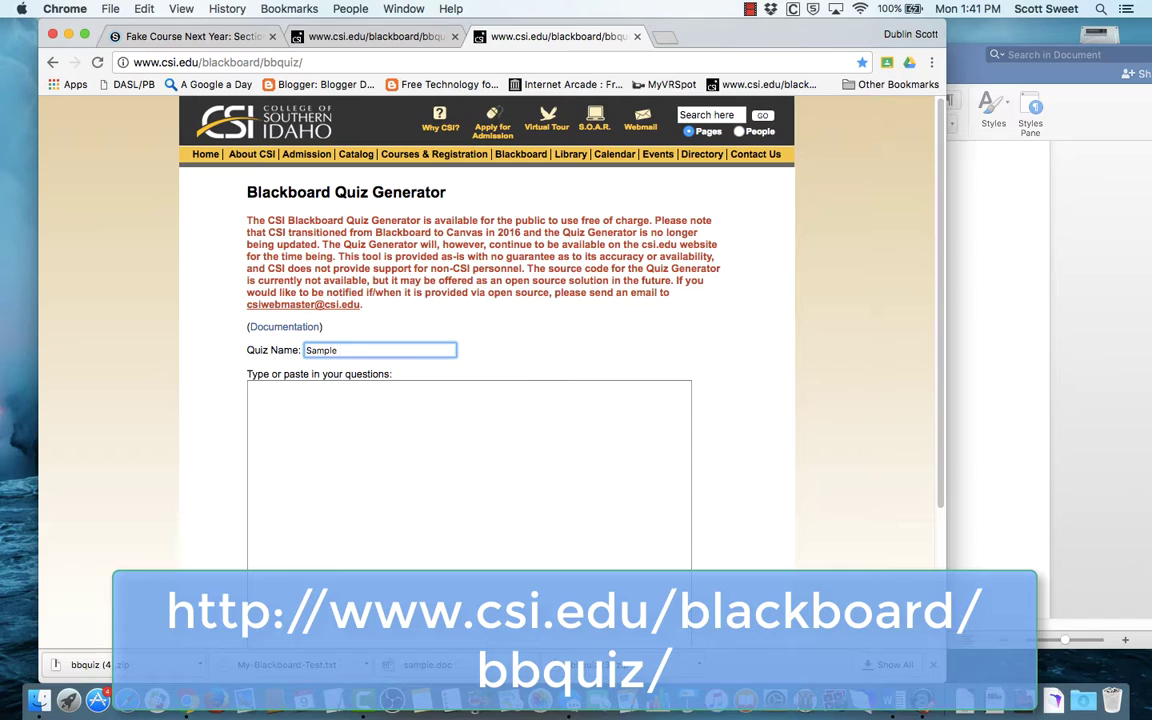
pyautogui.write('Quiz')
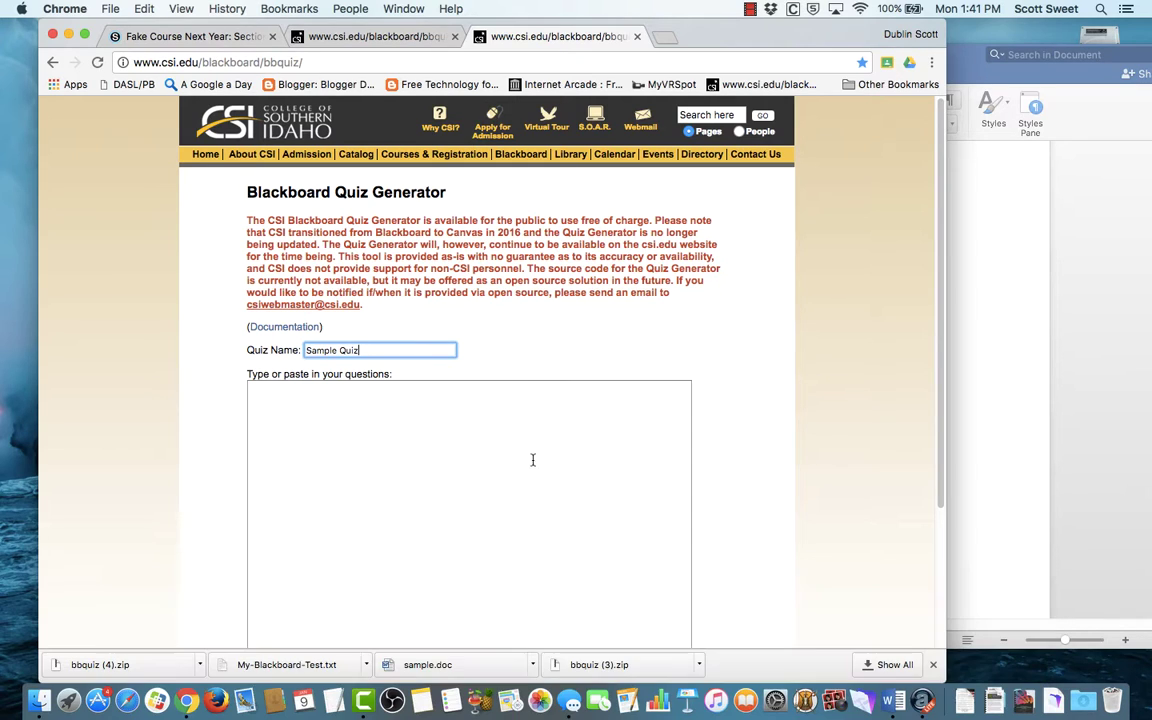
# Paste the six copied questions into the questions box.
pyautogui.click(502, 450)
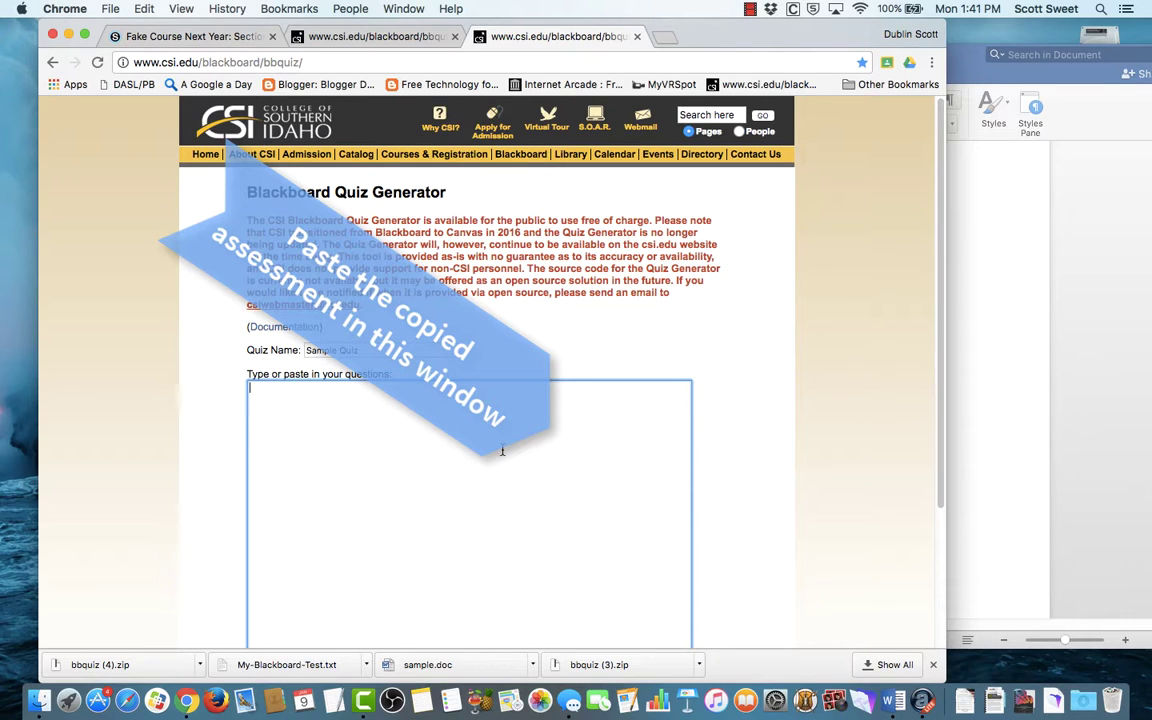
pyautogui.press('super+v')
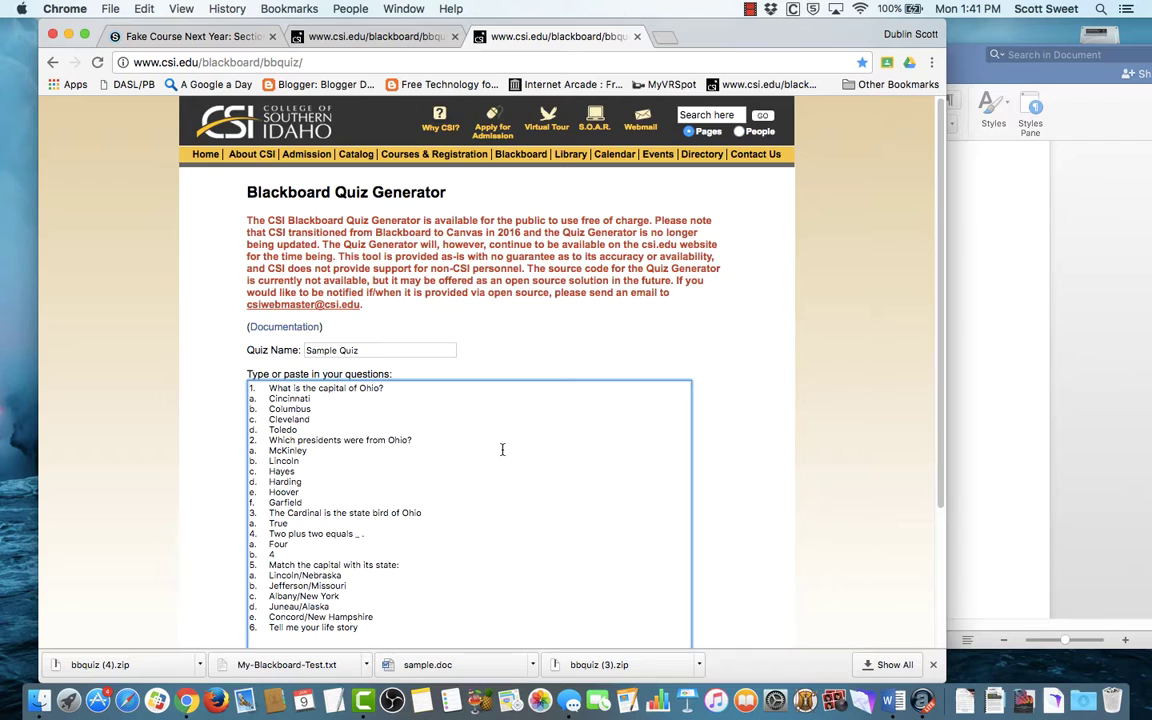
pyautogui.scroll(-3, 502, 449)
pyautogui.scroll(2, 502, 449)
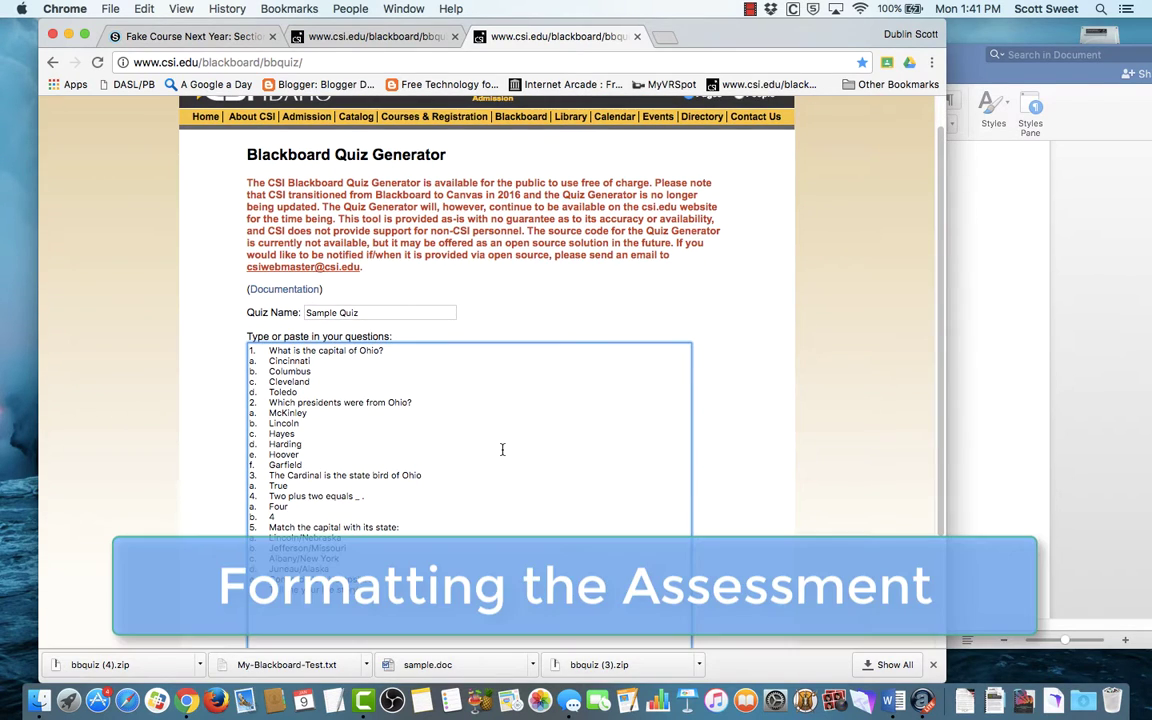
pyautogui.scroll(1, 502, 449)
pyautogui.scroll(-1, 502, 449)
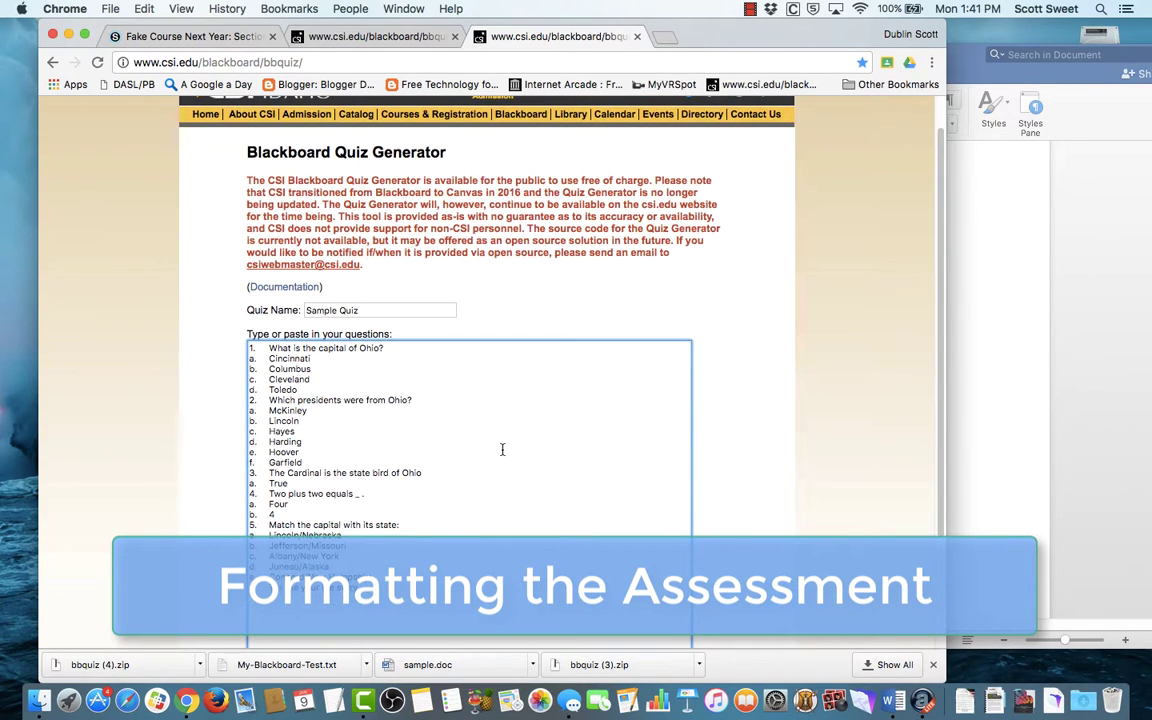
# Insert blank lines after questions 1, 2 and 3.
pyautogui.click(362, 389)
pyautogui.press('Return')
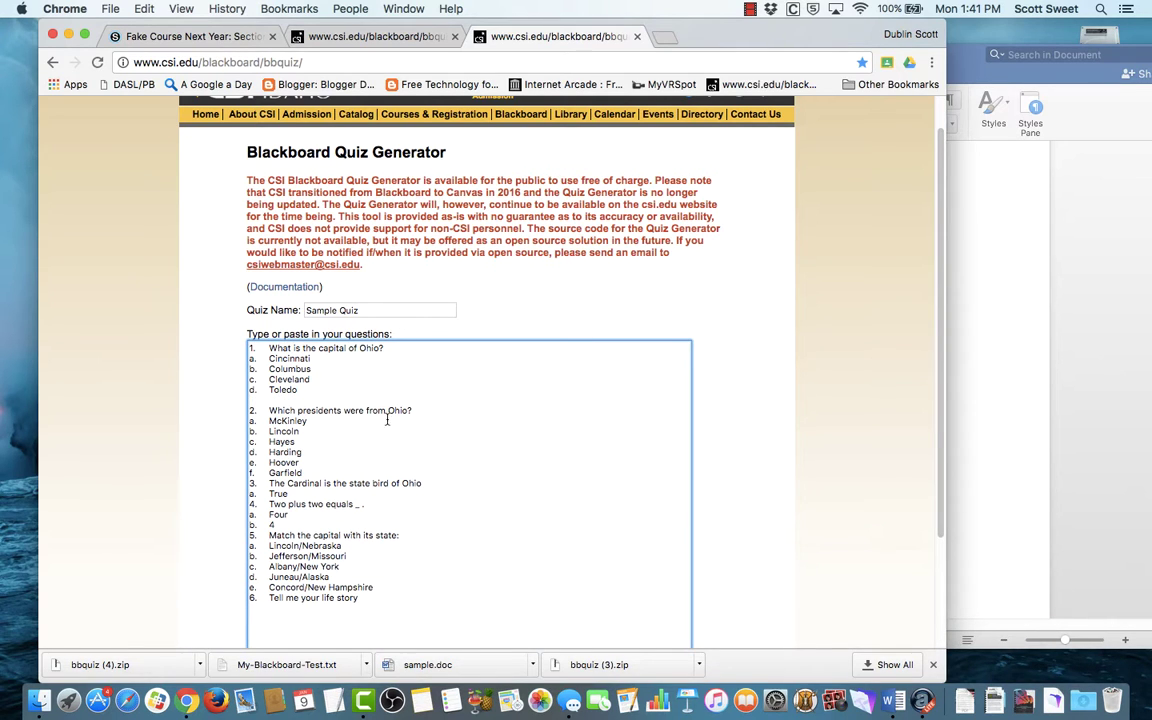
pyautogui.click(303, 472)
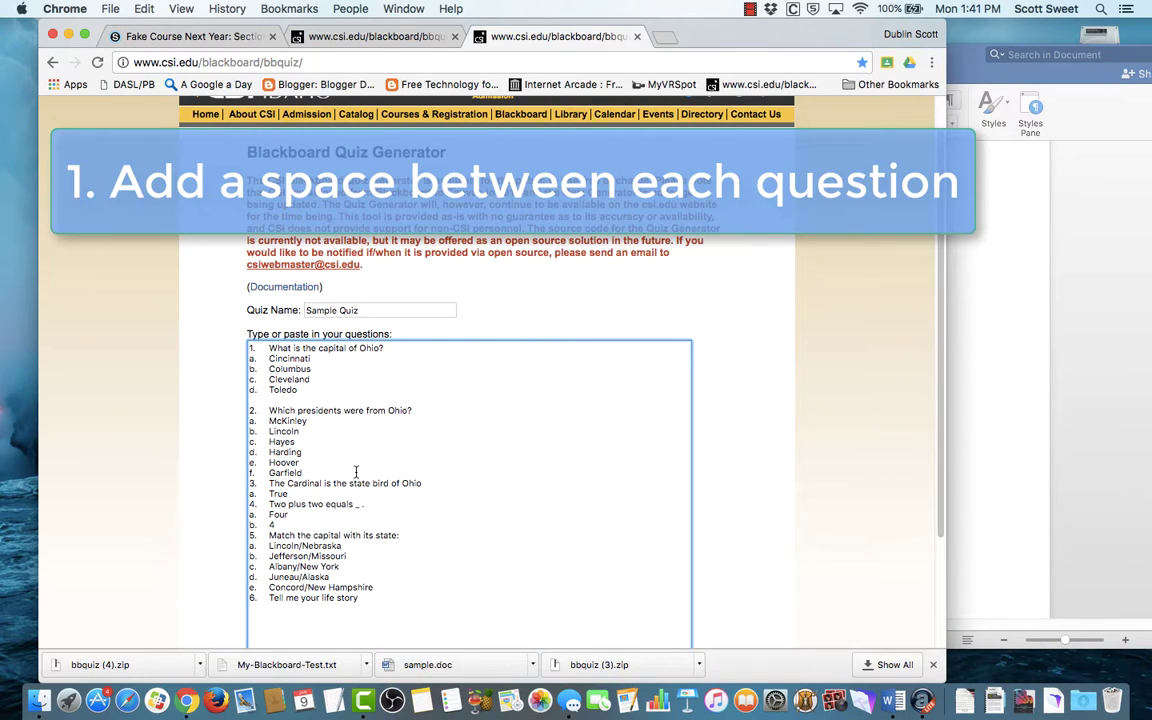
pyautogui.press('Return')
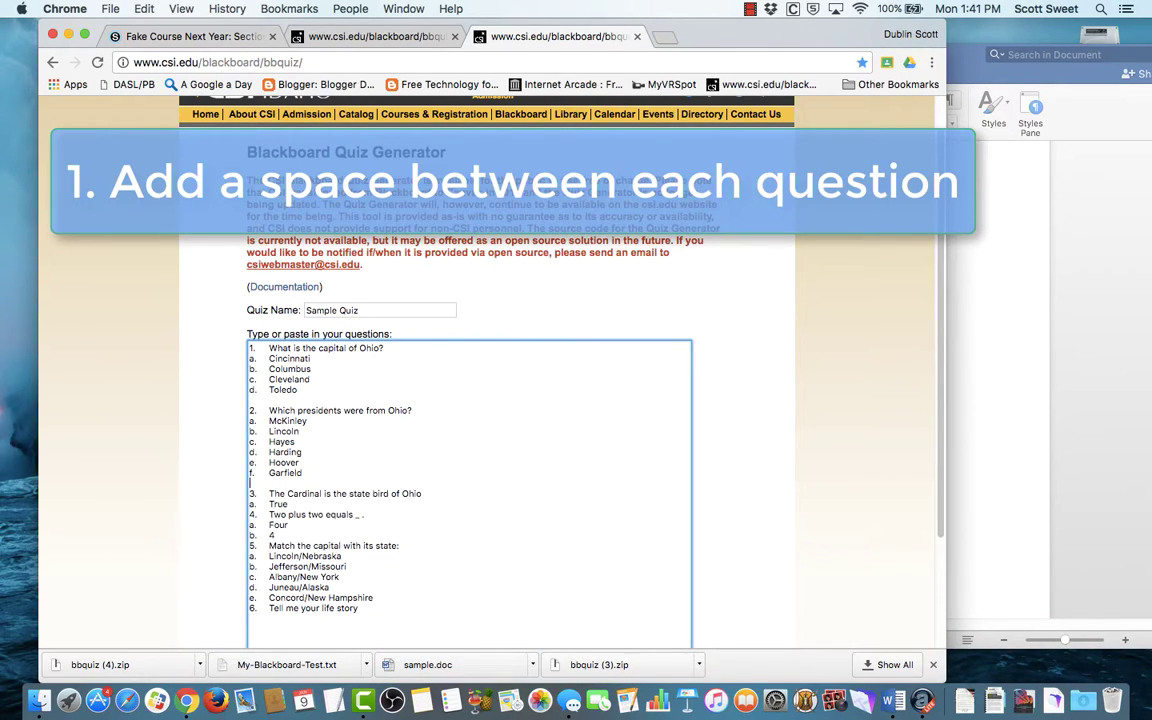
pyautogui.click(348, 503)
pyautogui.press('Return')
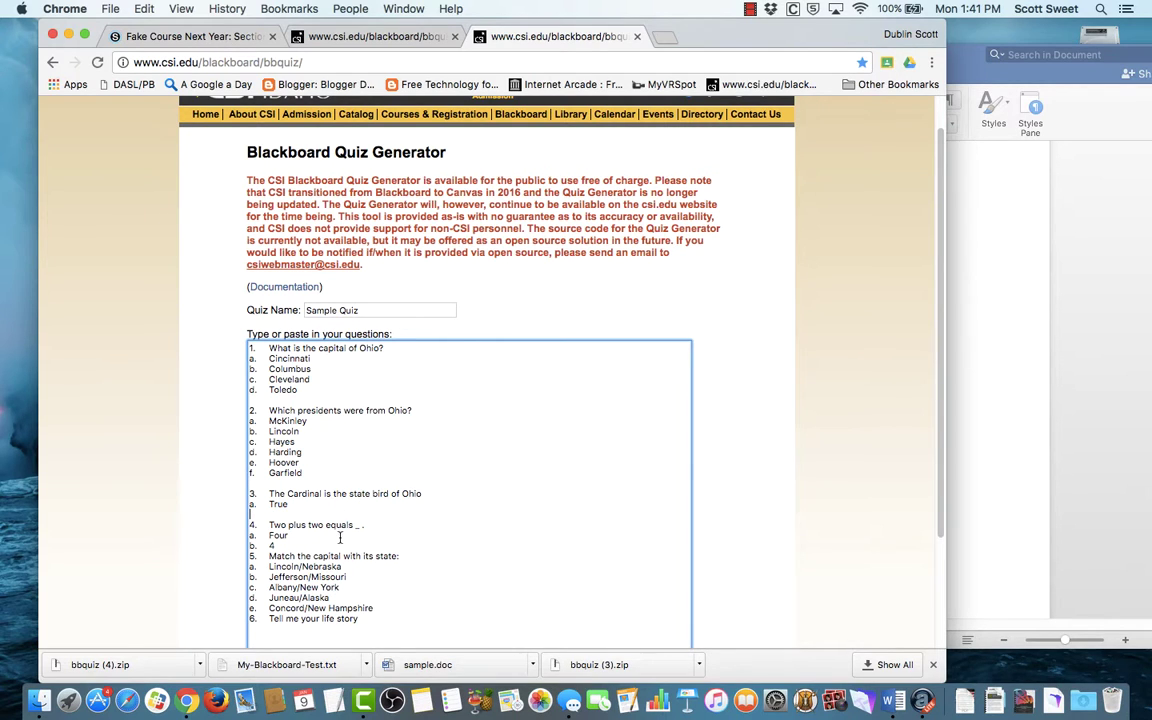
# Add blank lines after questions 4 and 5, then create the quiz, which reports 6 questions.
pyautogui.click(337, 545)
pyautogui.press('Return')
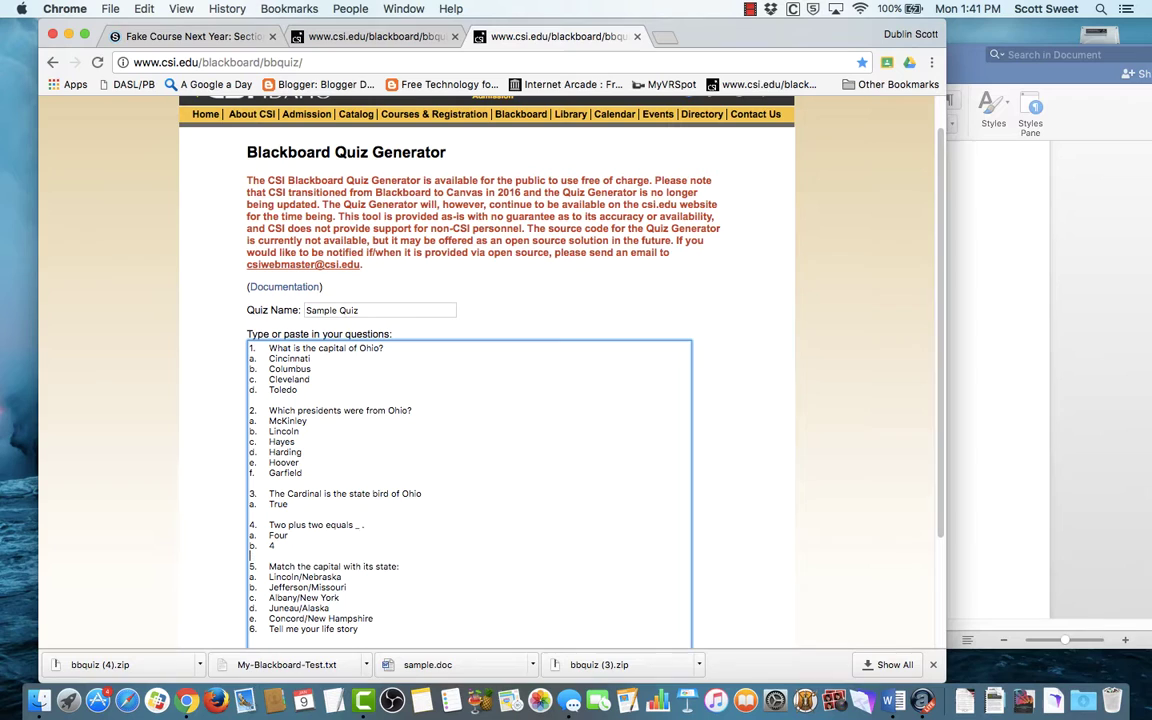
pyautogui.scroll(-3, 399, 540)
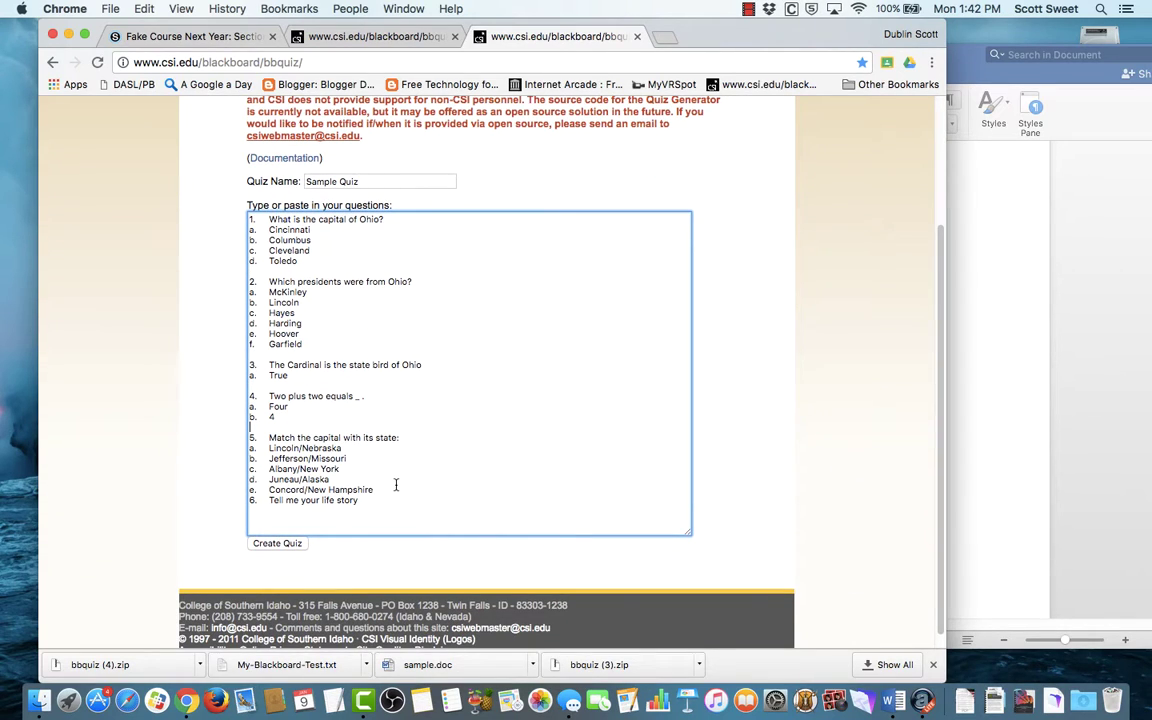
pyautogui.click(394, 488)
pyautogui.press('Return')
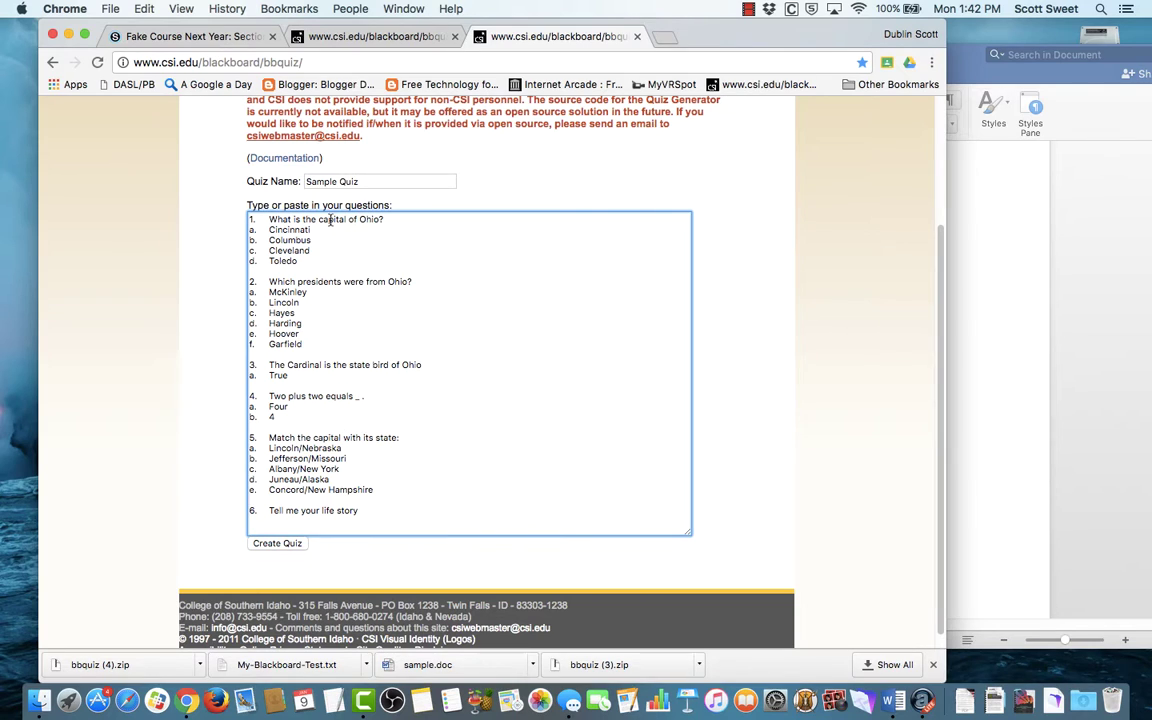
pyautogui.click(278, 545)
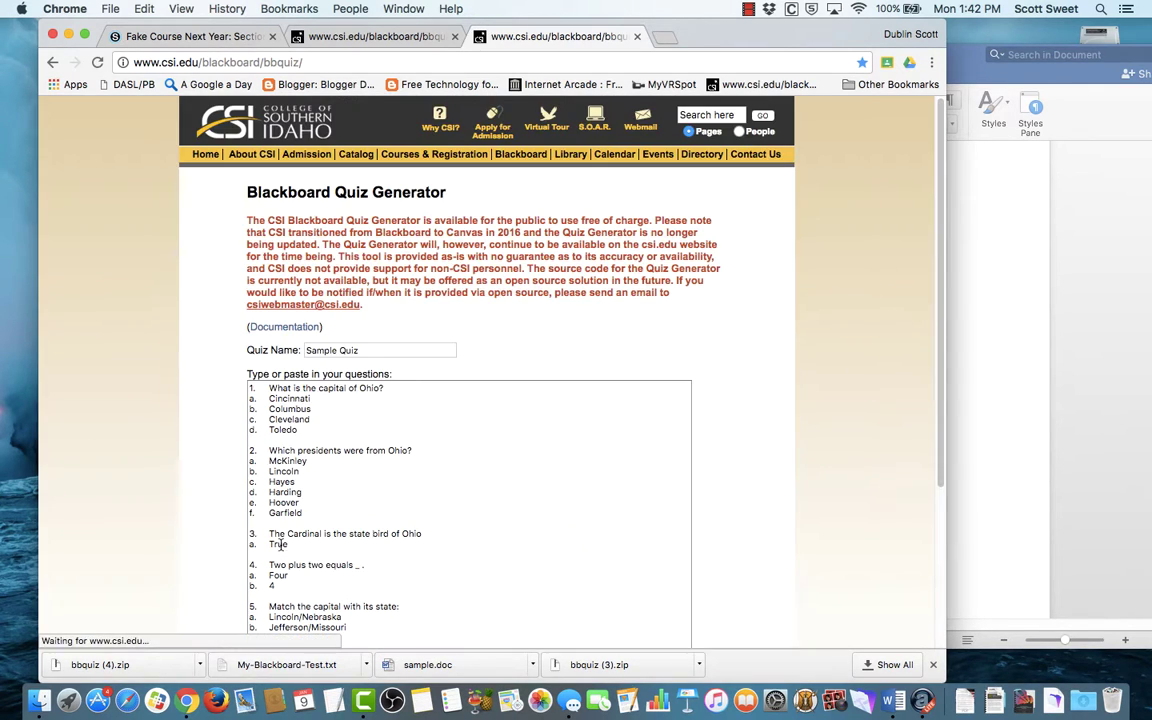
pyautogui.scroll(-5, 343, 533)
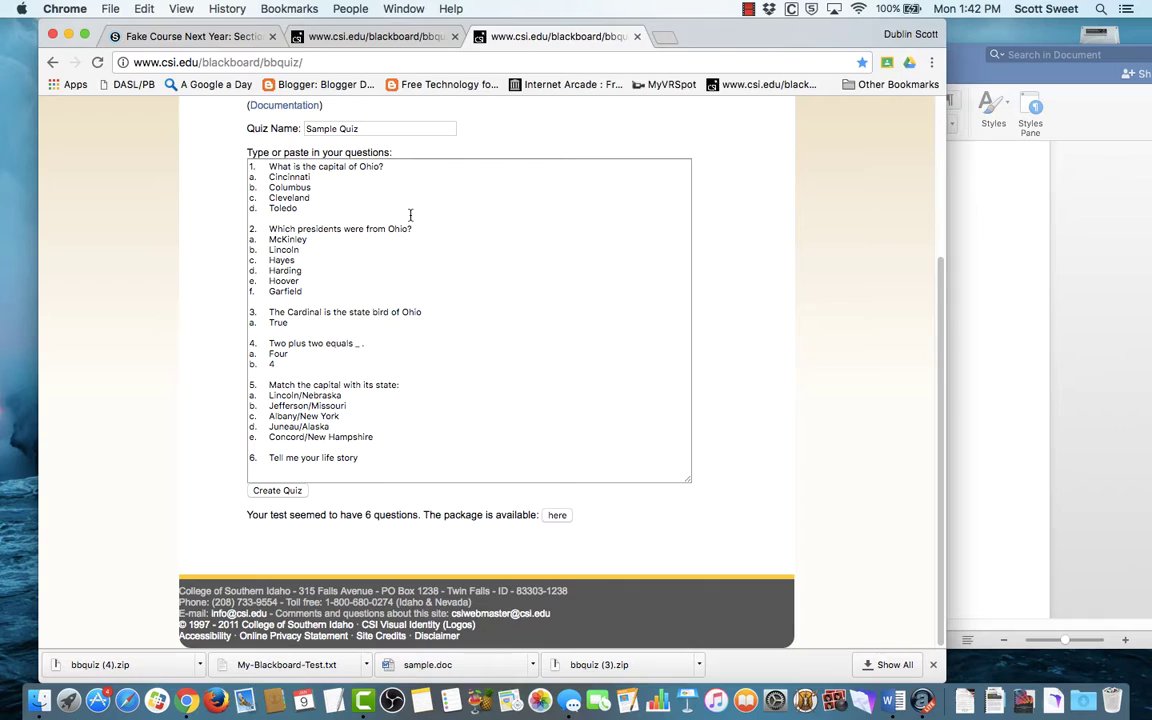
# Put asterisks before Columbus and McKinley to mark them as the correct answers.
pyautogui.click(251, 186)
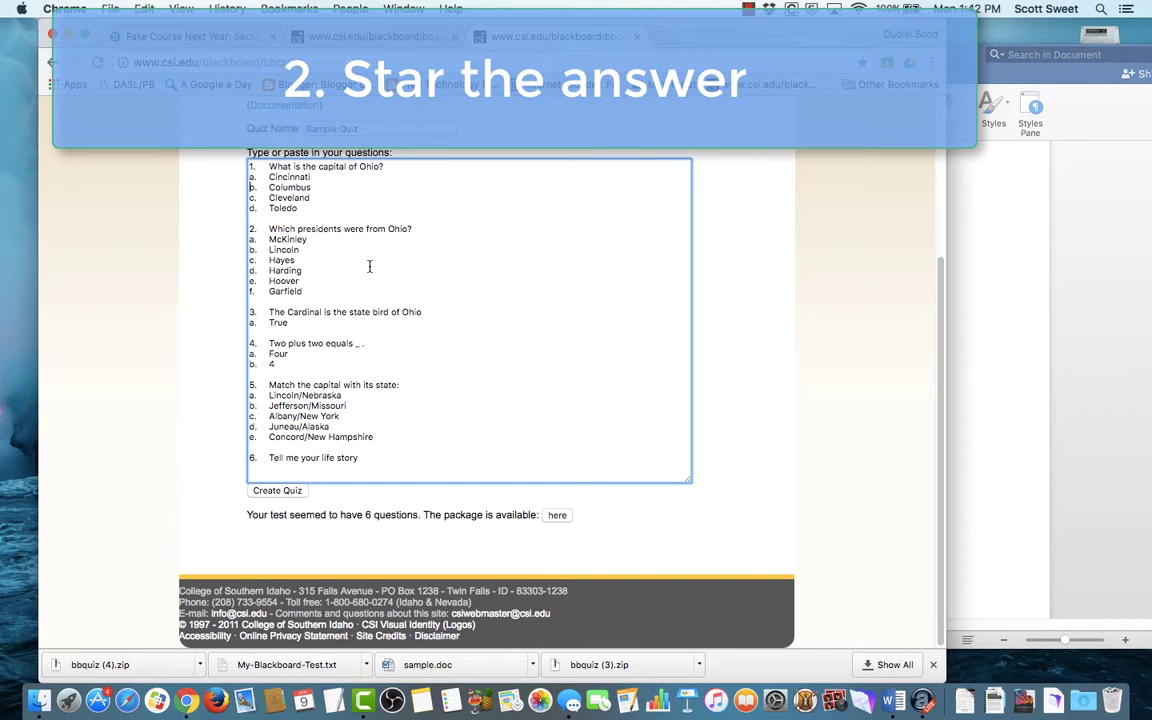
pyautogui.write('*')
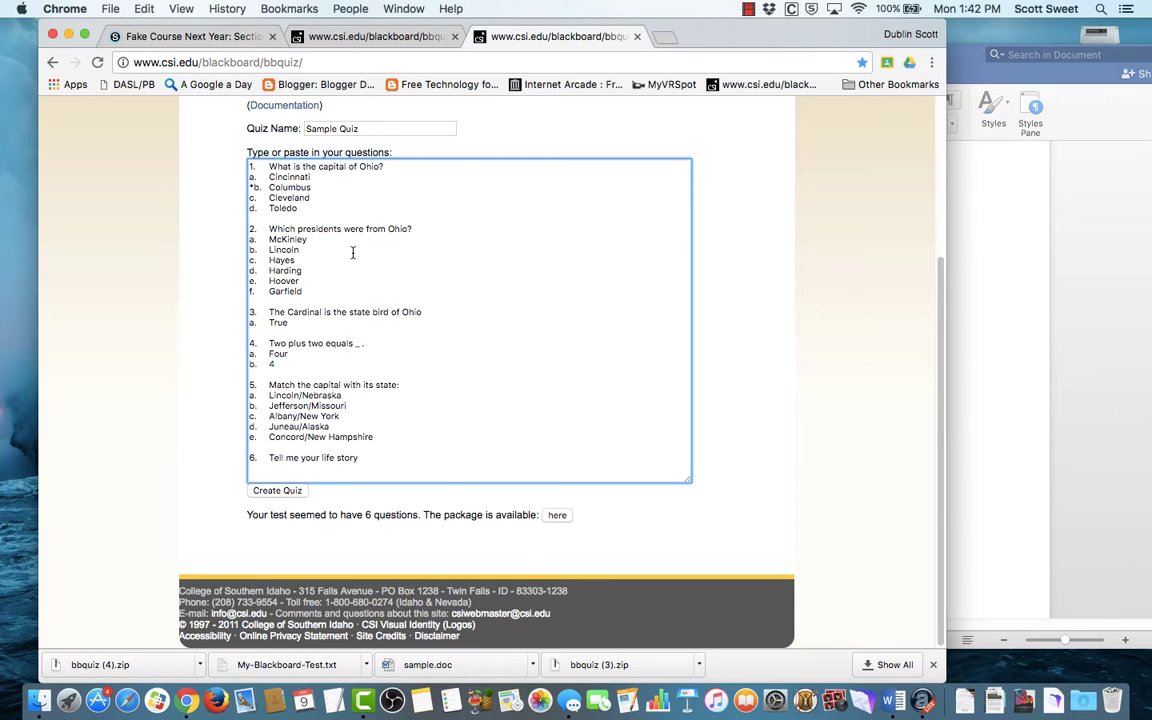
pyautogui.scroll(1, 383, 251)
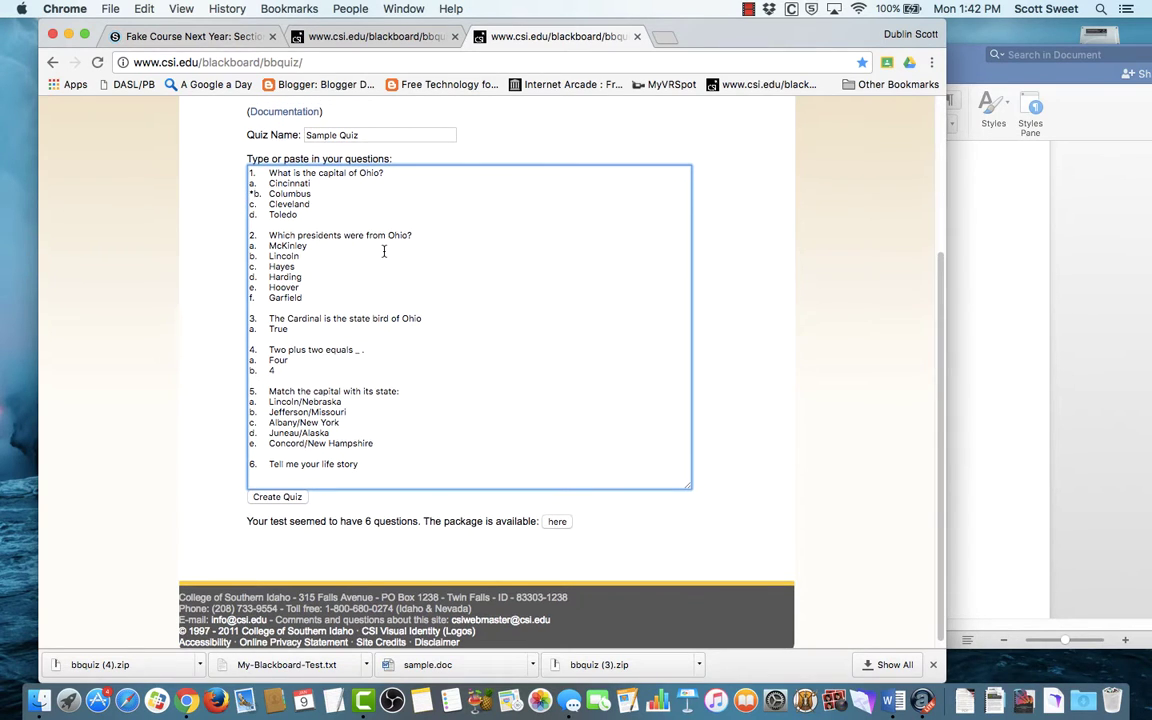
pyautogui.scroll(-1, 383, 251)
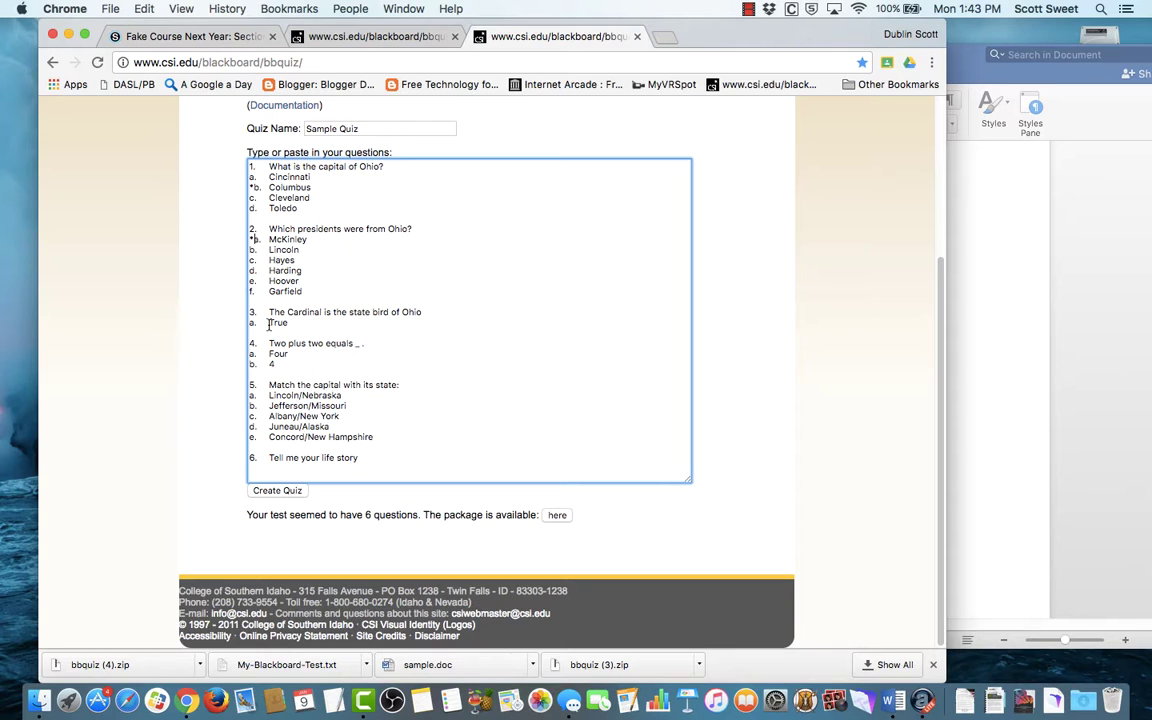
# Remove 'a.' before True, end question 3 with a period, and prefix question 4 with 'blank'.
pyautogui.moveTo(268, 322); pyautogui.dragTo(249, 322)
pyautogui.press('BackSpace')
pyautogui.click(426, 312)
pyautogui.write('.')
pyautogui.click(250, 343)
pyautogui.write('blank')
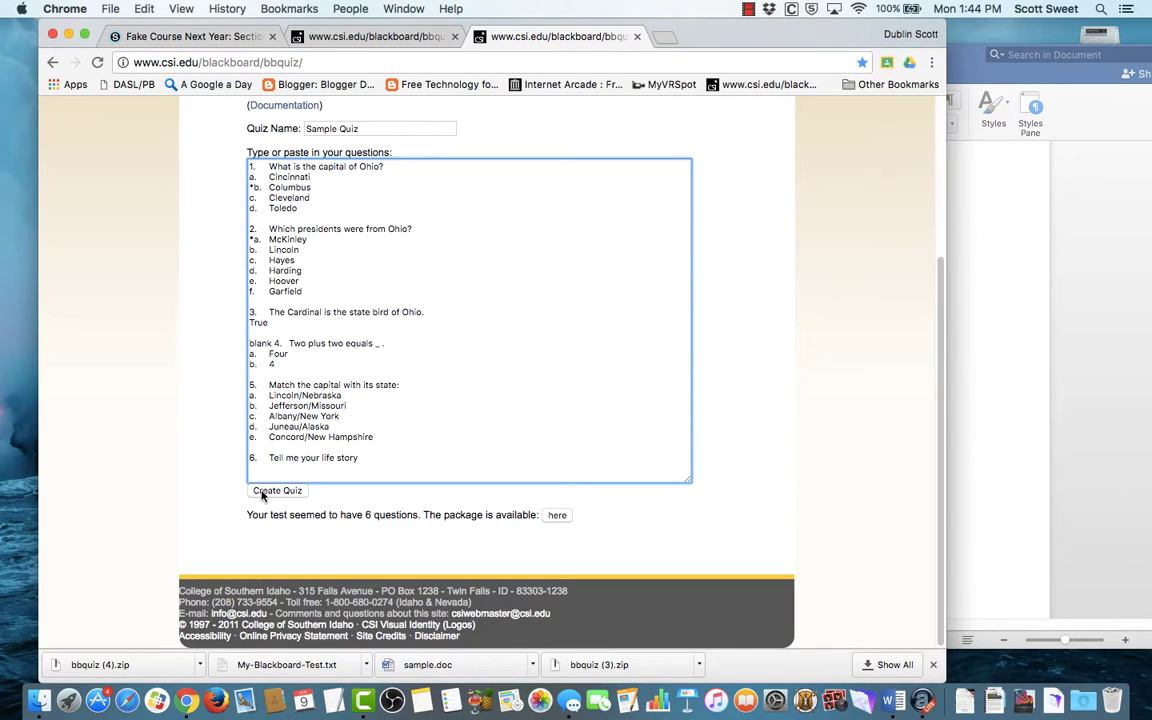
# Type 'match' in front of question 5's number.
pyautogui.click(250, 384)
pyautogui.write('match')
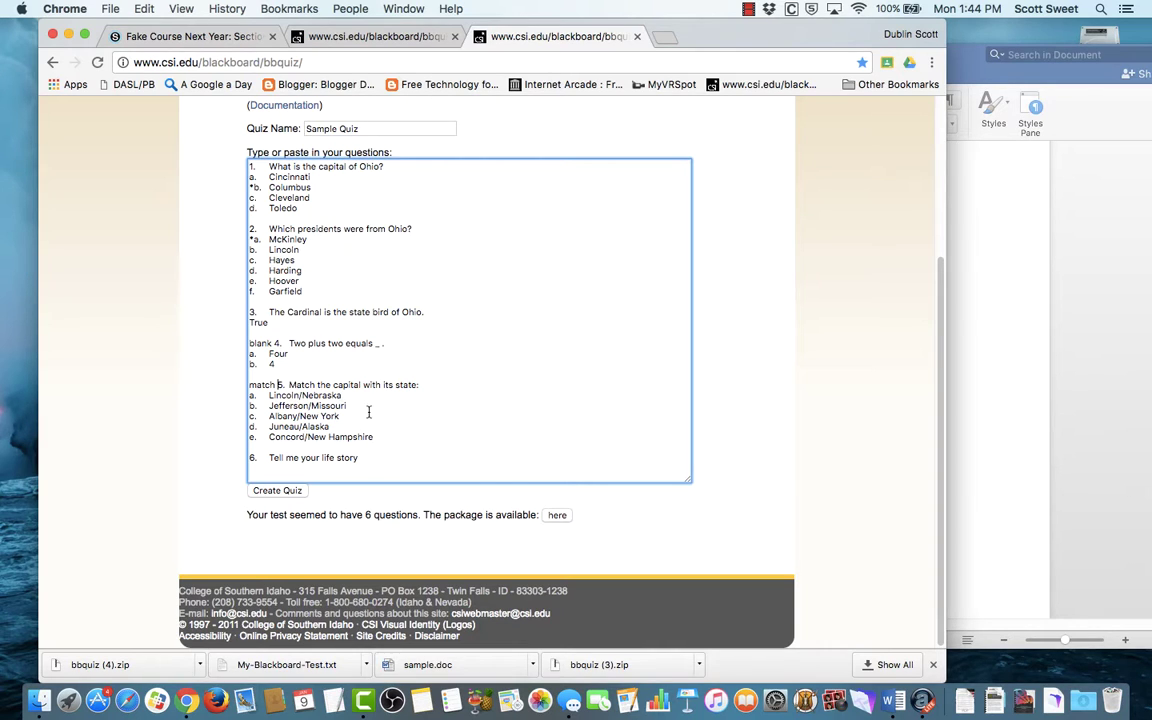
pyautogui.scroll(-1, 368, 412)
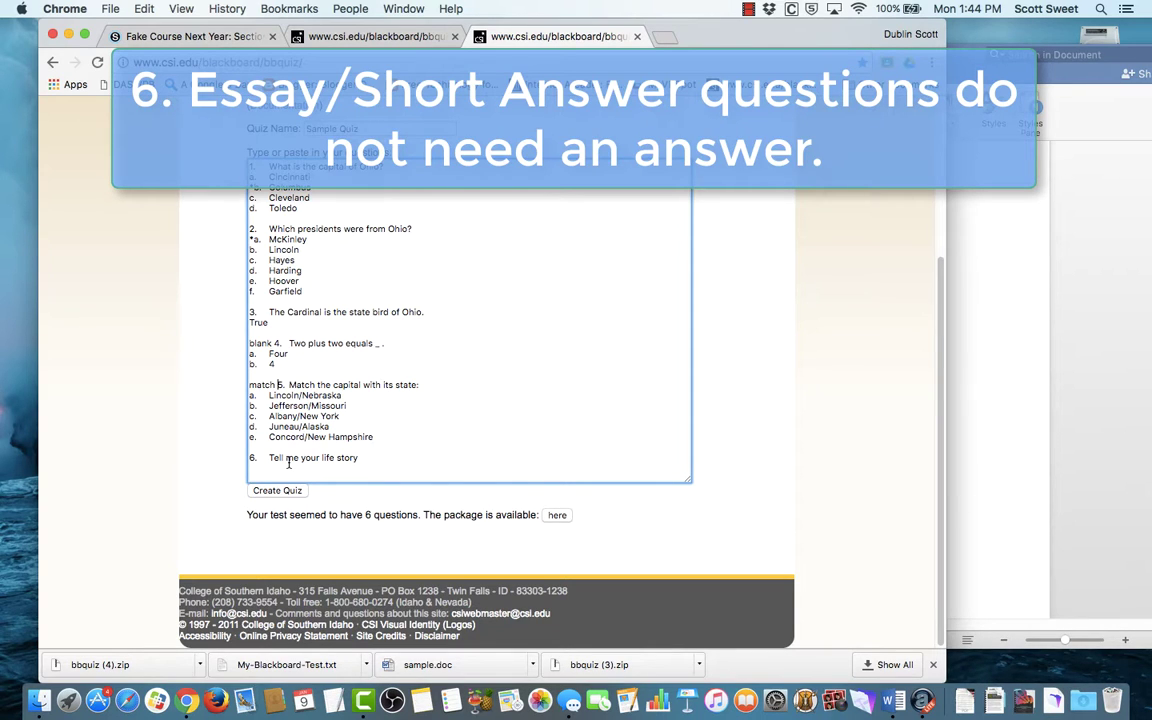
# Regenerate the quiz and download the package as bbquiz.zip.
pyautogui.click(290, 491)
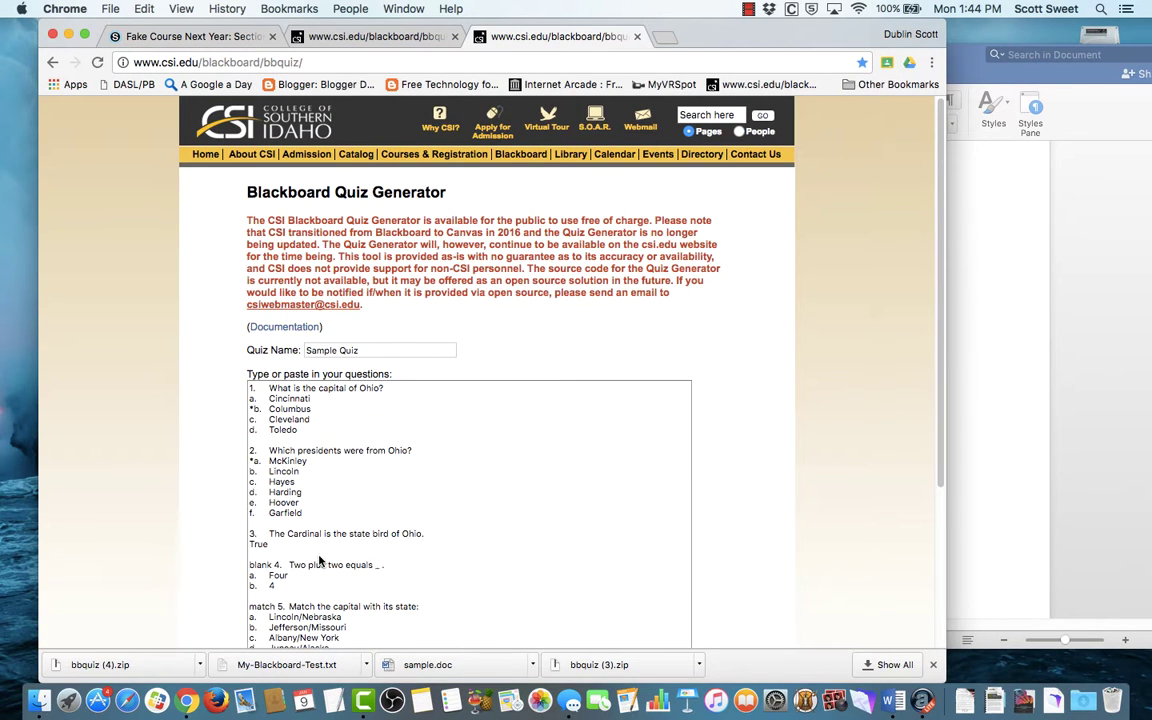
pyautogui.scroll(-5, 320, 562)
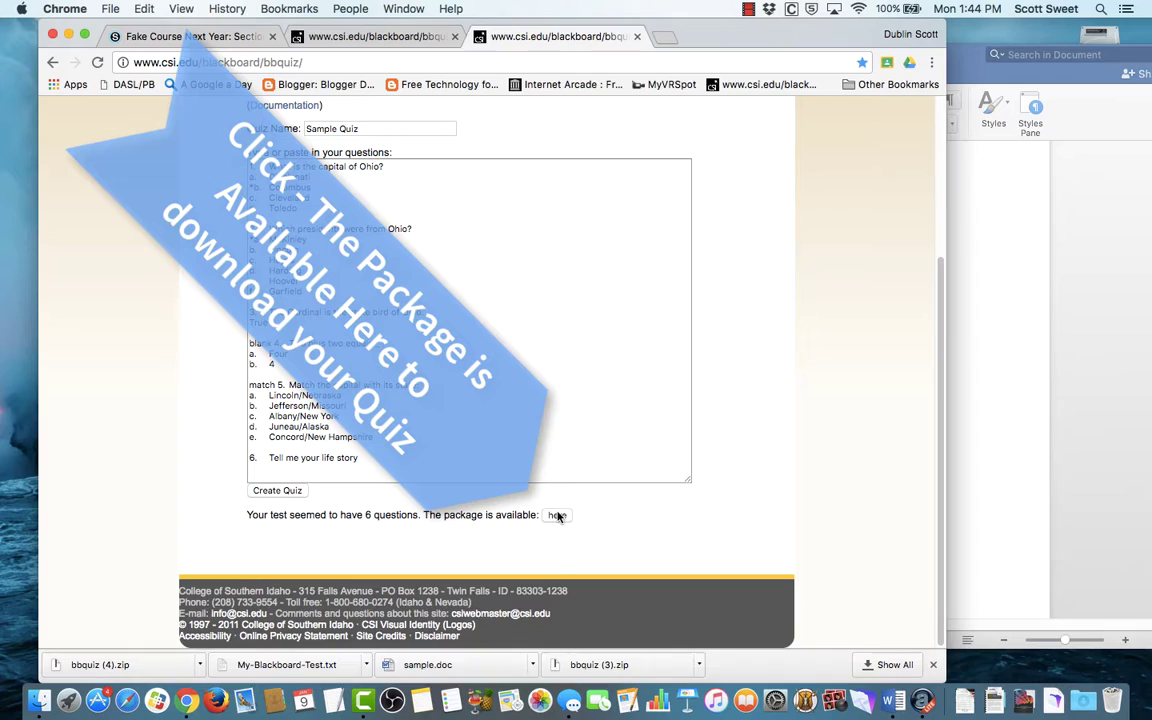
pyautogui.click(556, 515)
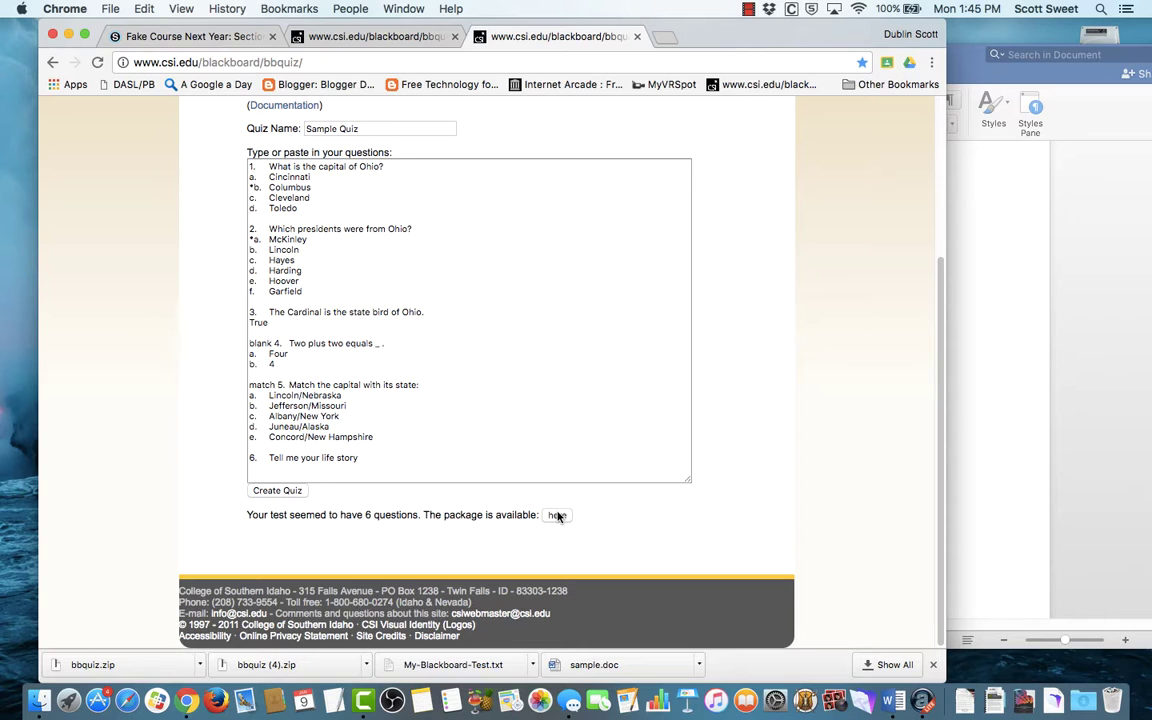
# Minimize the Quiz Example Word document.
pyautogui.click(1014, 283)
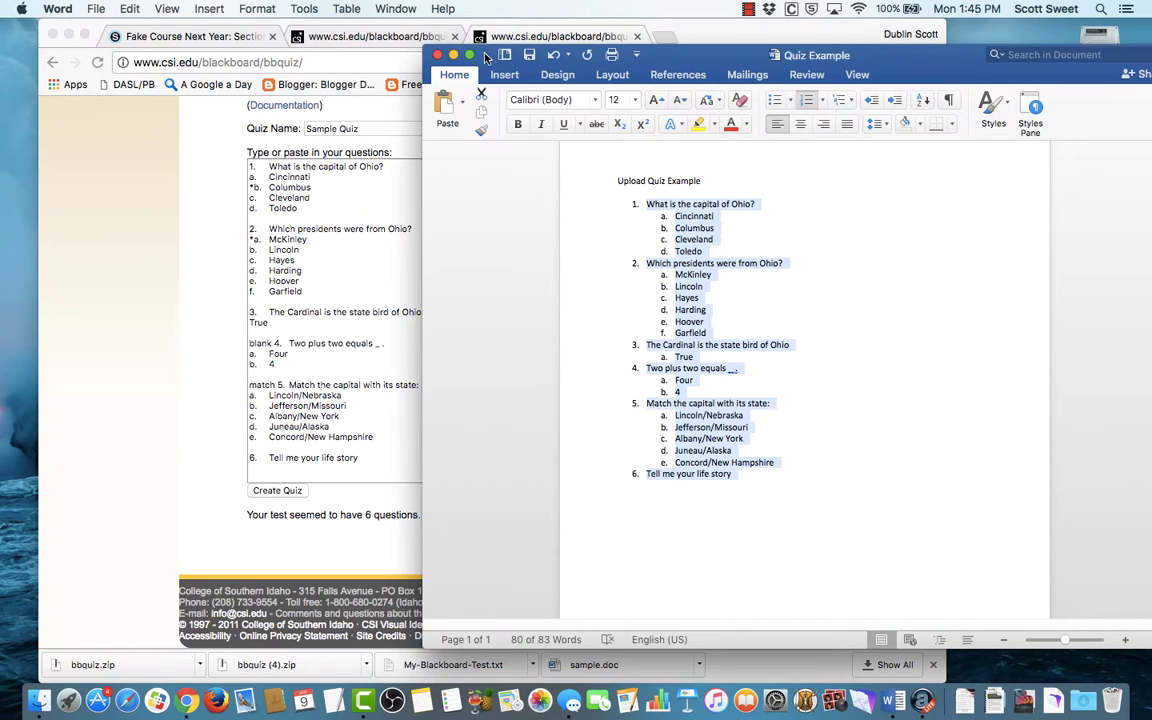
pyautogui.press('super+m')
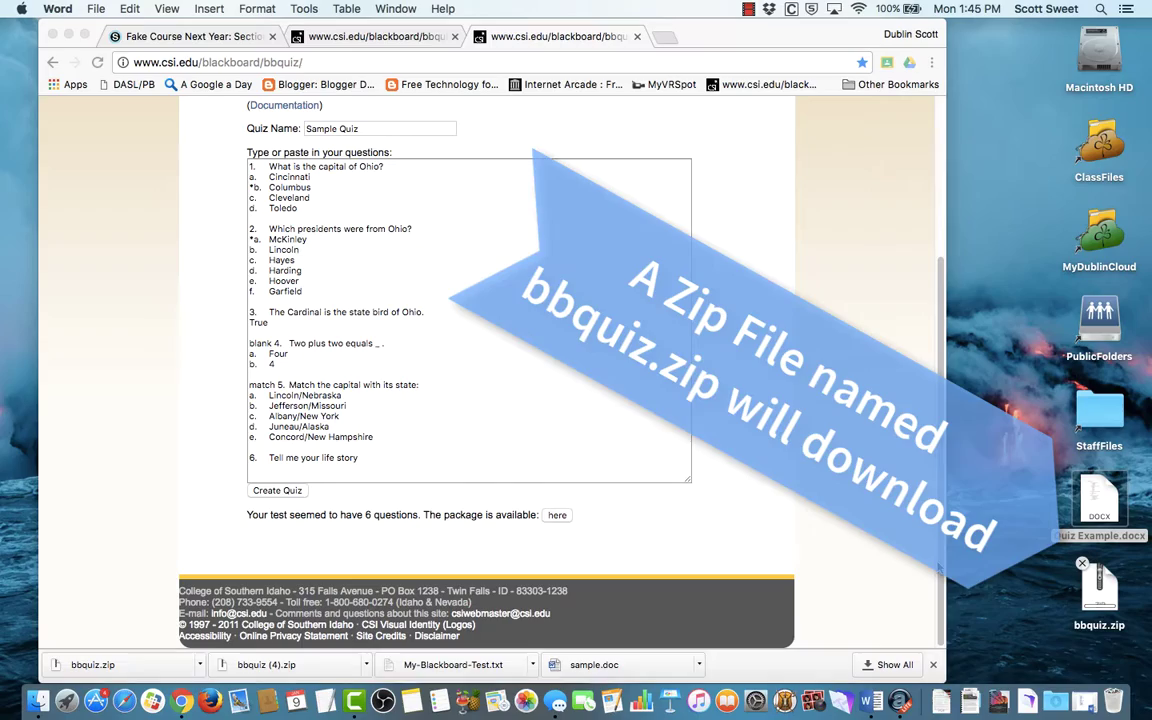
pyautogui.scroll(1, 887, 514)
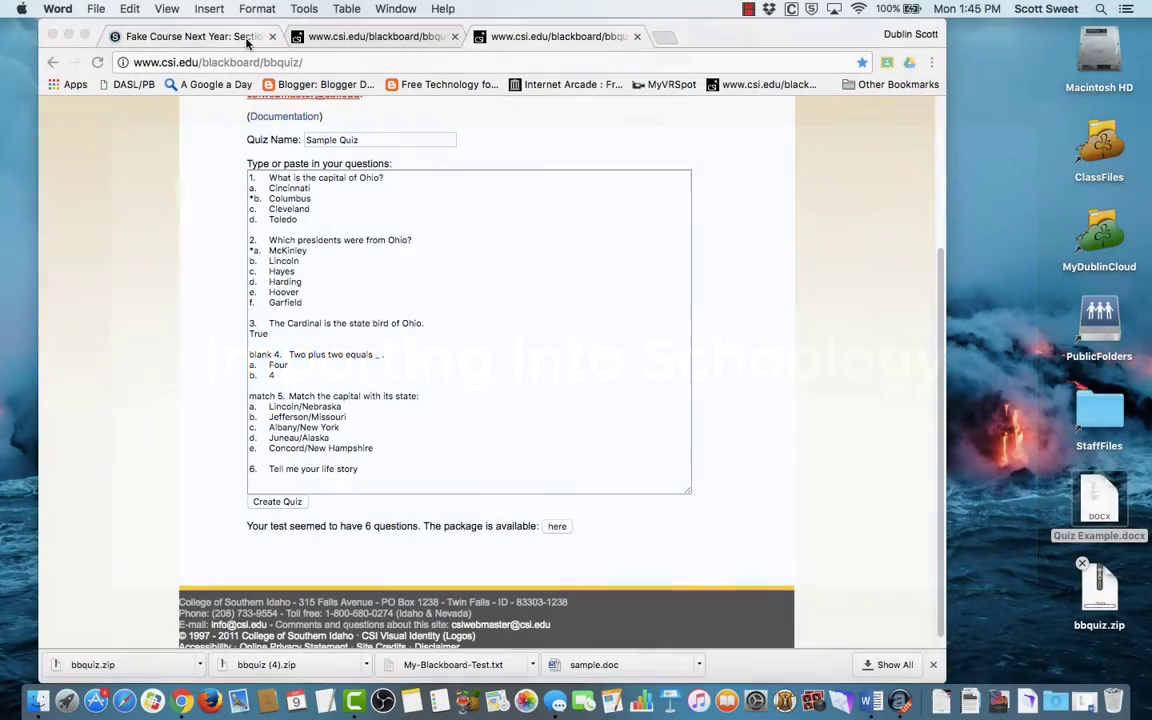
# In Schoology's Quiz Example 1, start an Import Test/Quiz from Blackboard 7.1 - 9.0.
pyautogui.click(246, 40)
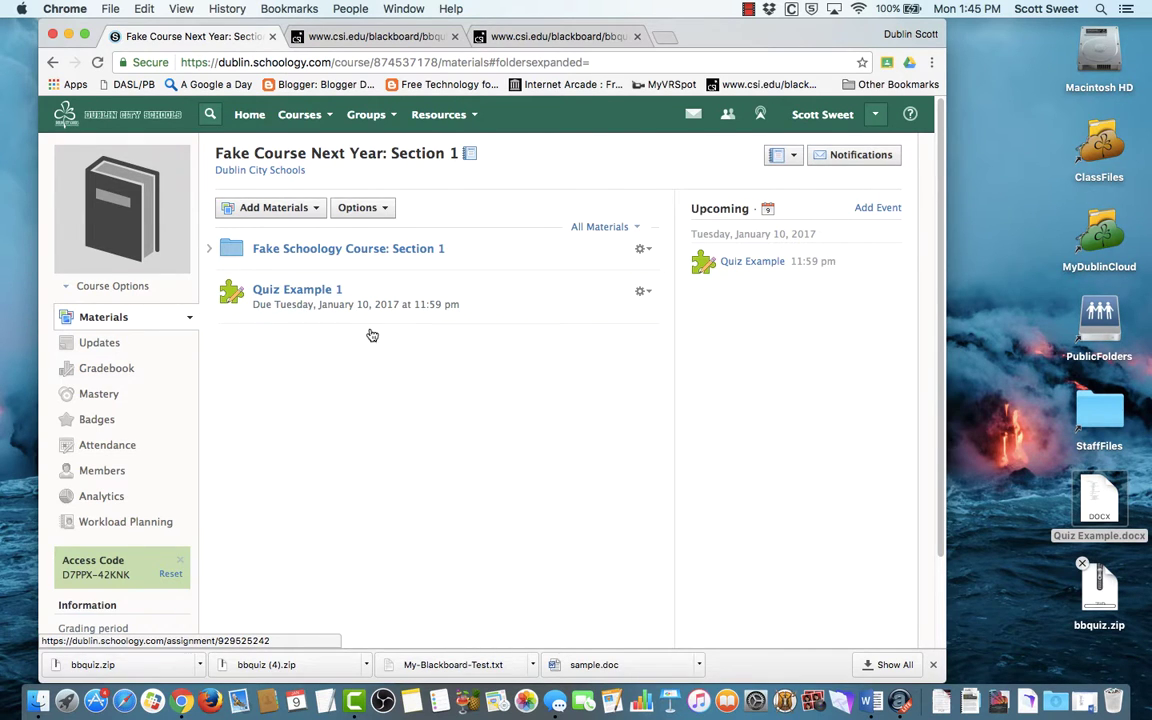
pyautogui.click(316, 296)
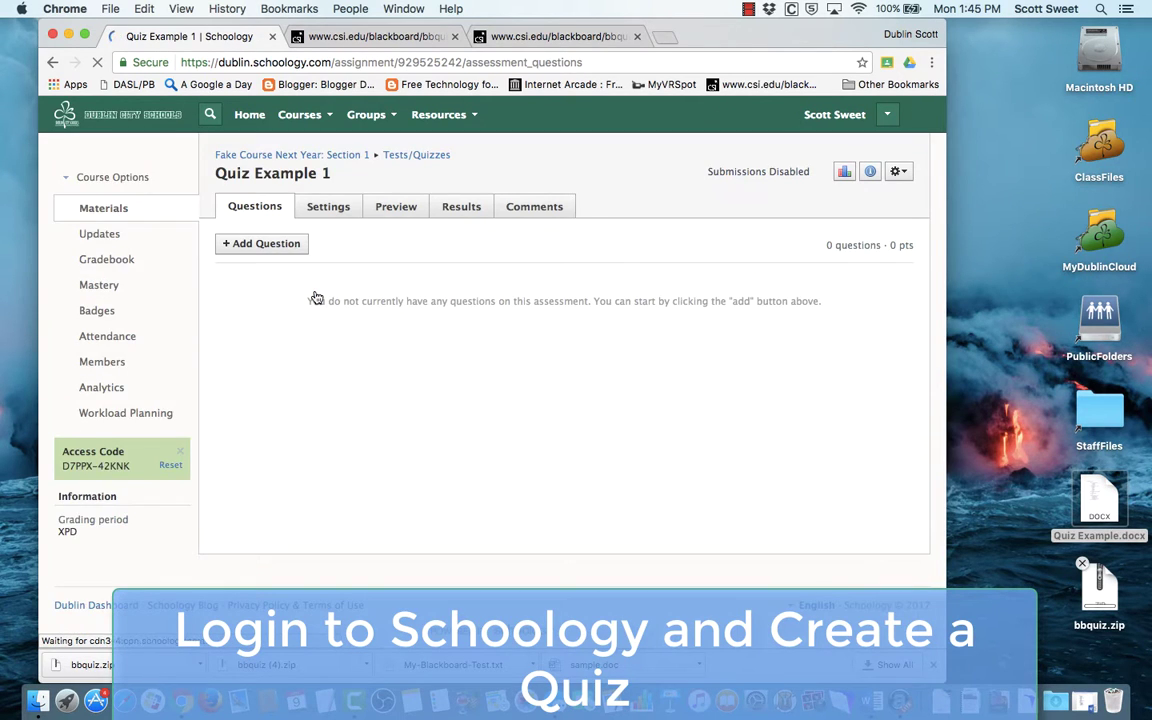
pyautogui.scroll(-1, 290, 270)
pyautogui.click(258, 228)
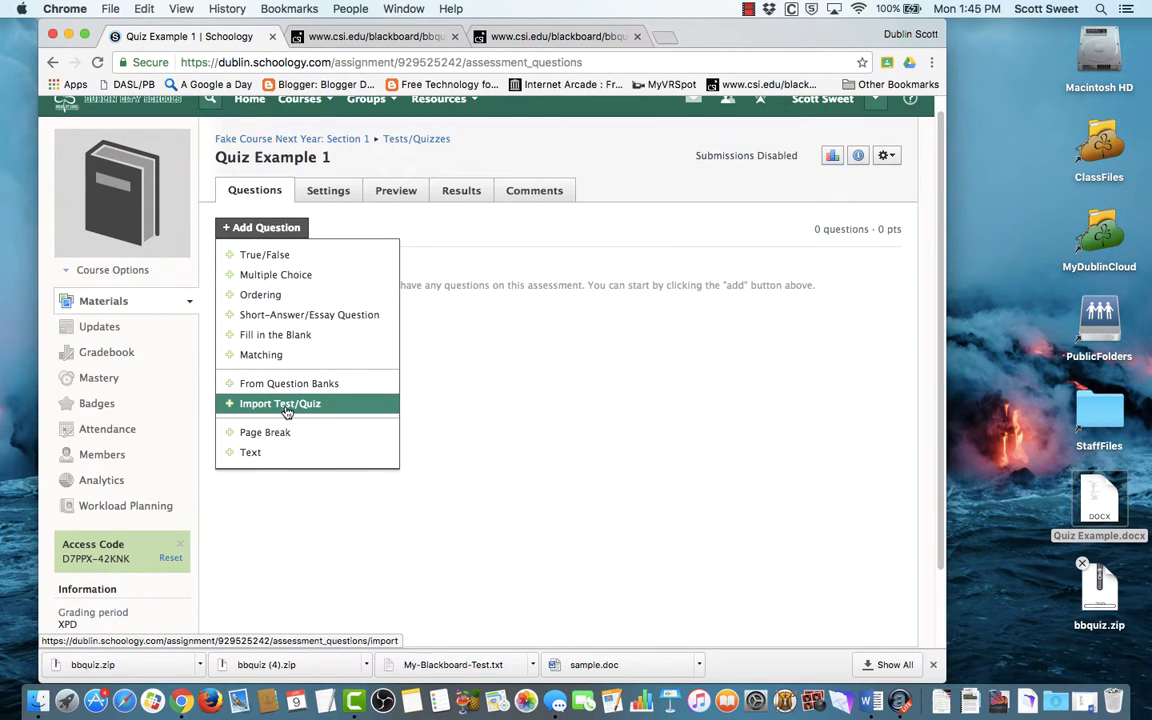
pyautogui.click(287, 412)
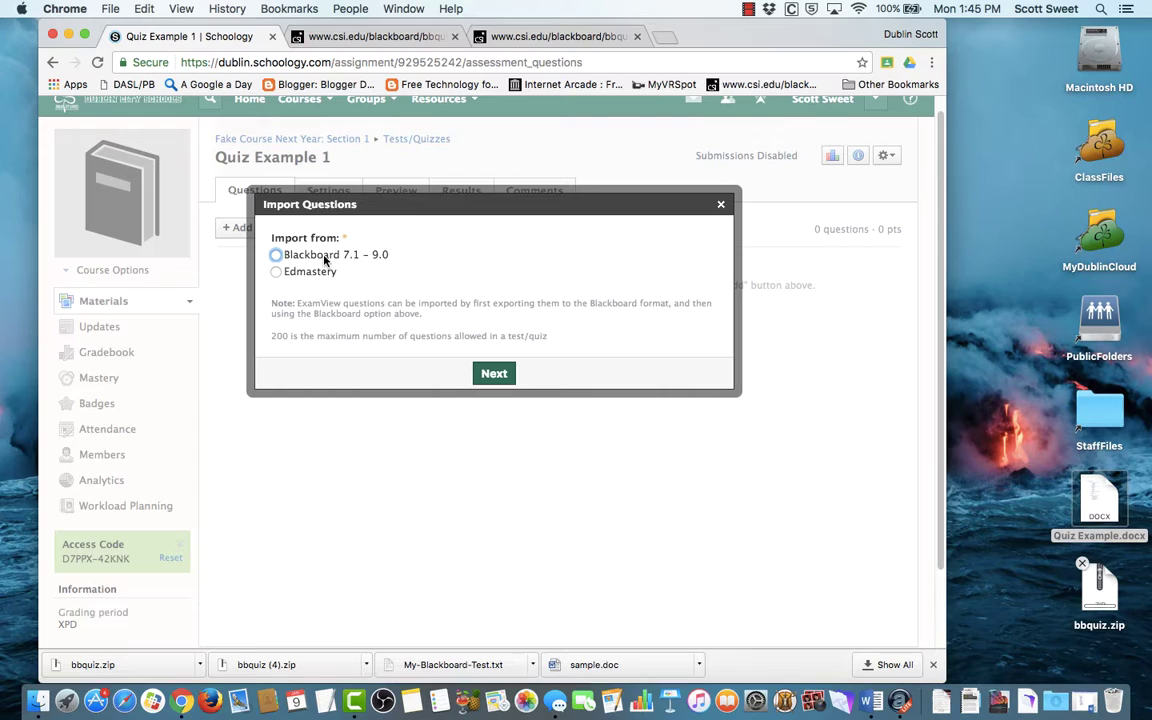
pyautogui.click(324, 260)
pyautogui.click(493, 376)
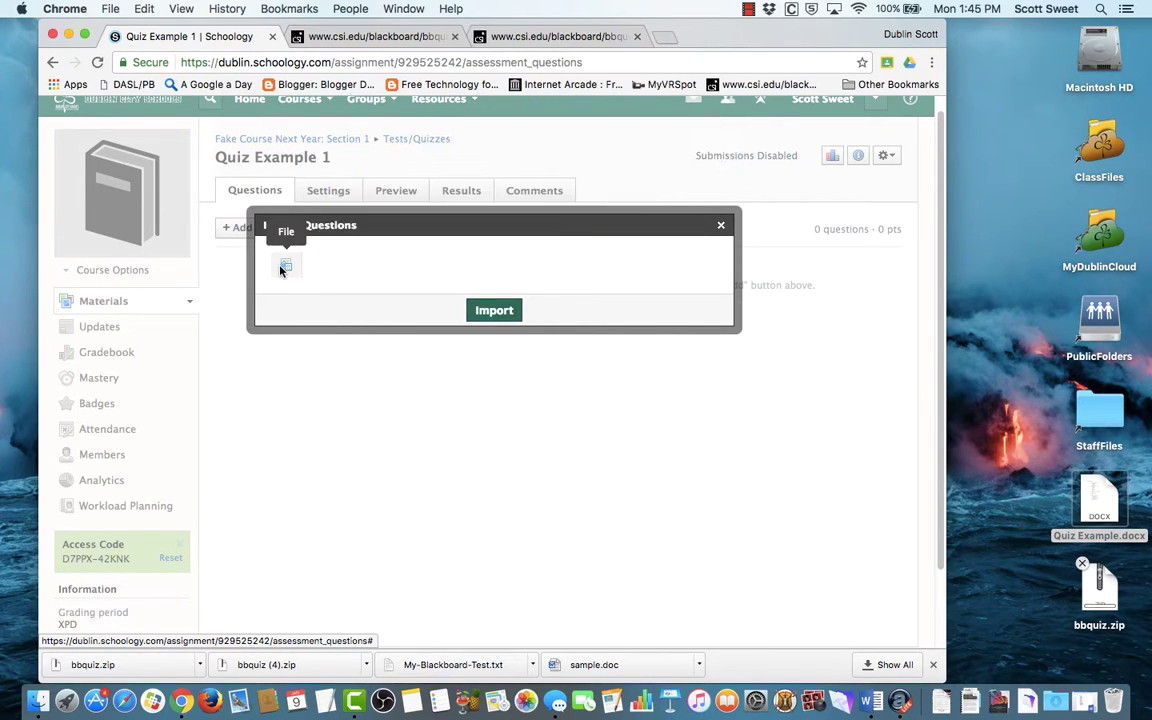
# Upload bbquiz.zip from the desktop.
pyautogui.click(283, 267)
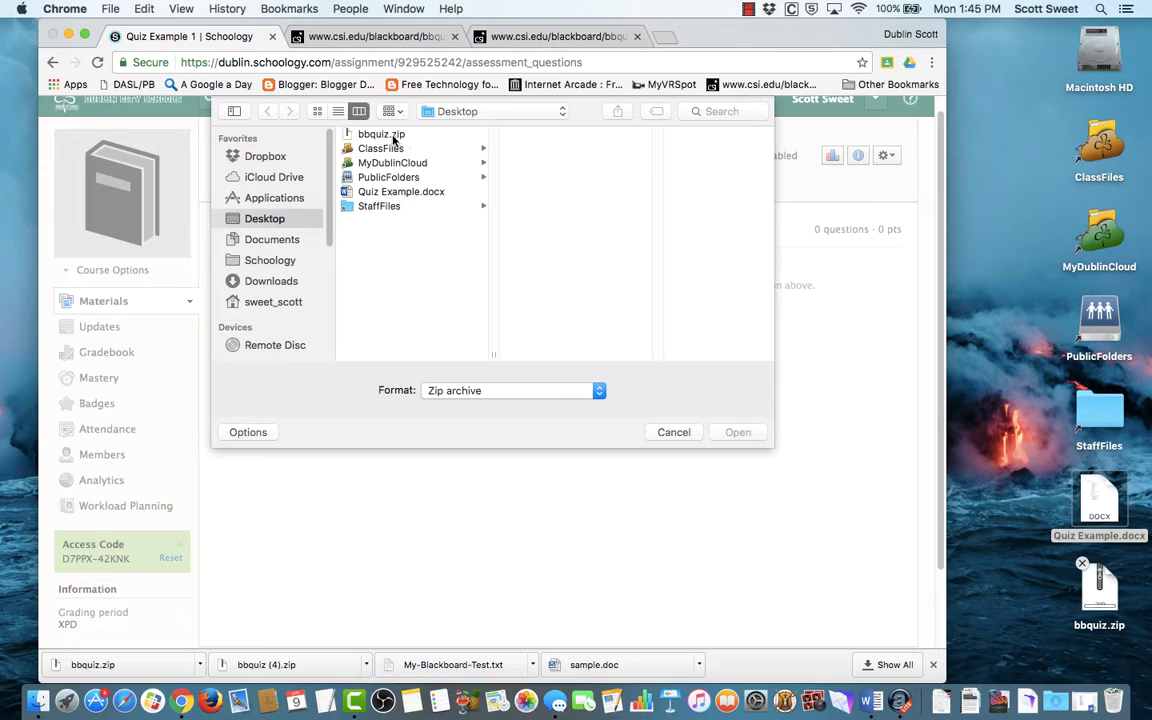
pyautogui.click(395, 140)
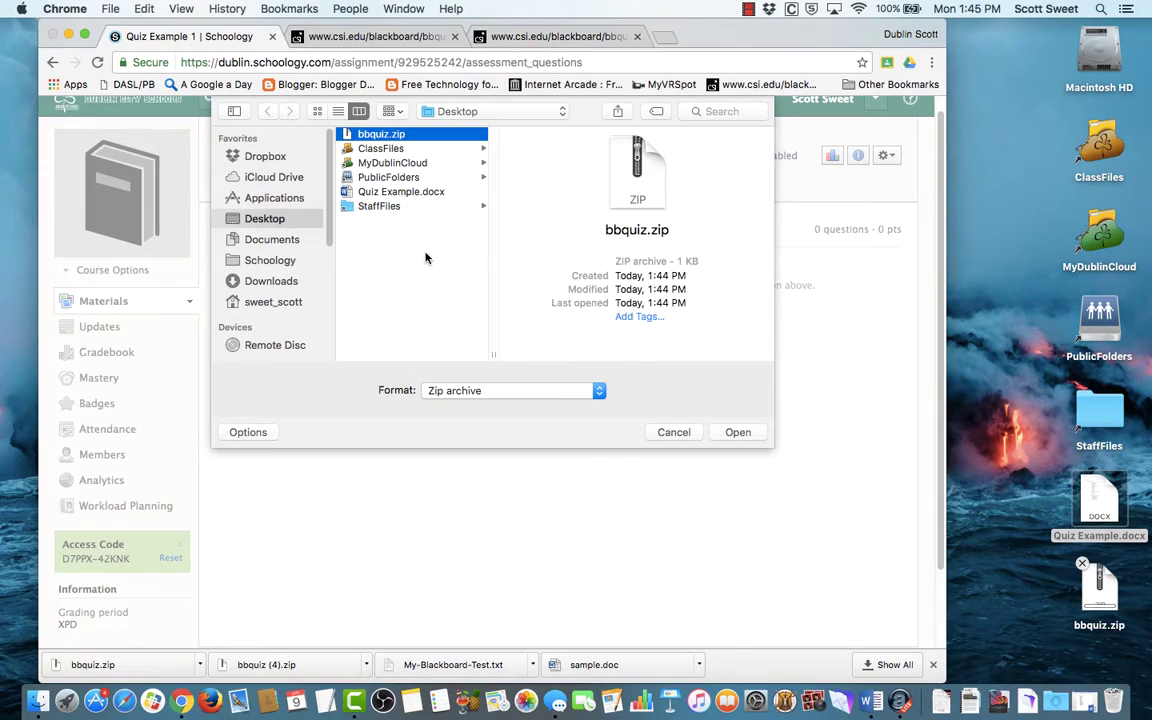
pyautogui.click(738, 432)
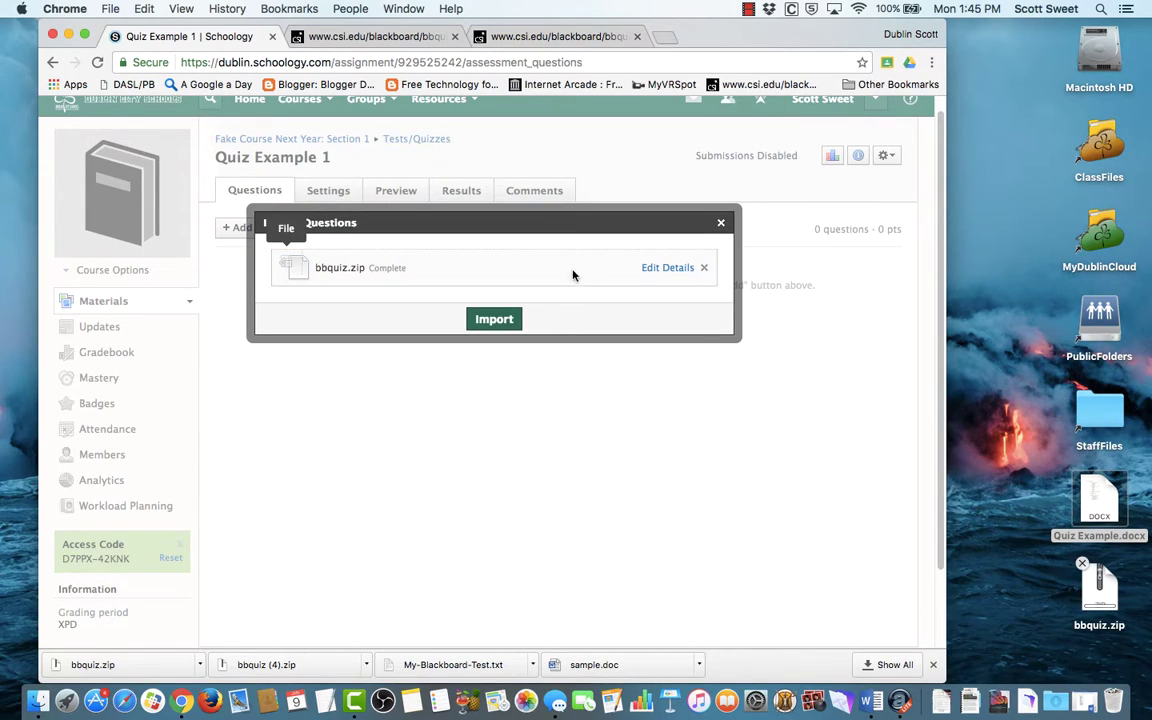
# Run the import and review the six created questions totalling 6 points.
pyautogui.click(494, 319)
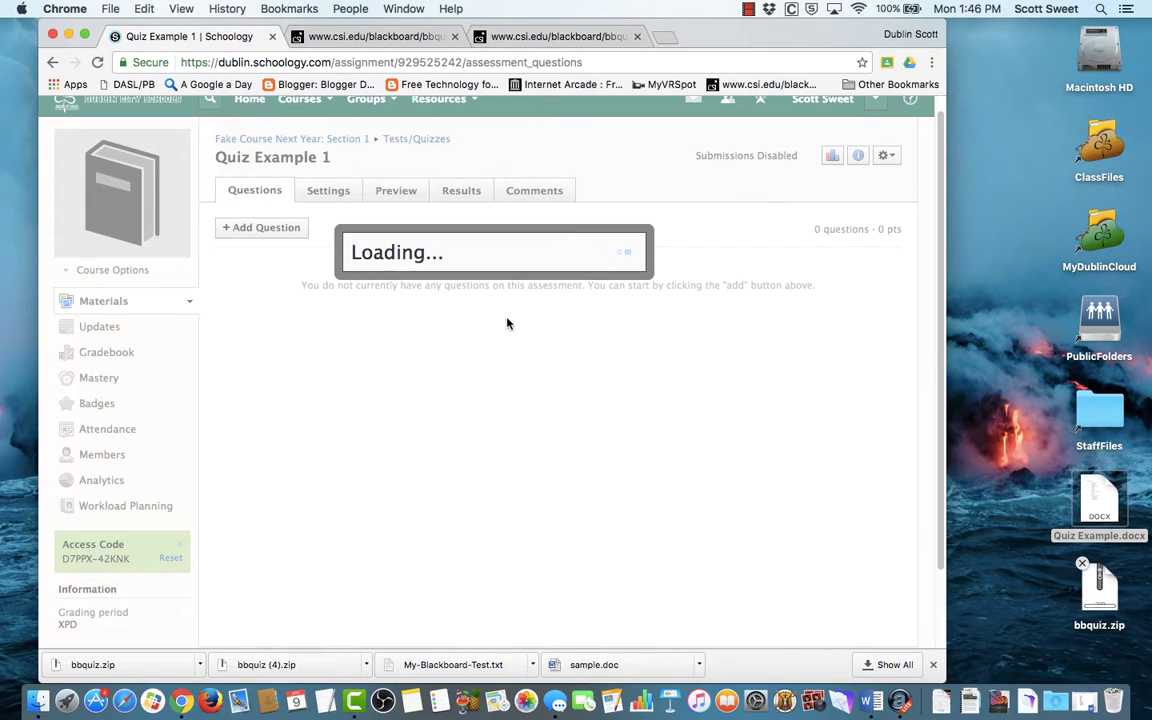
pyautogui.scroll(-5, 507, 323)
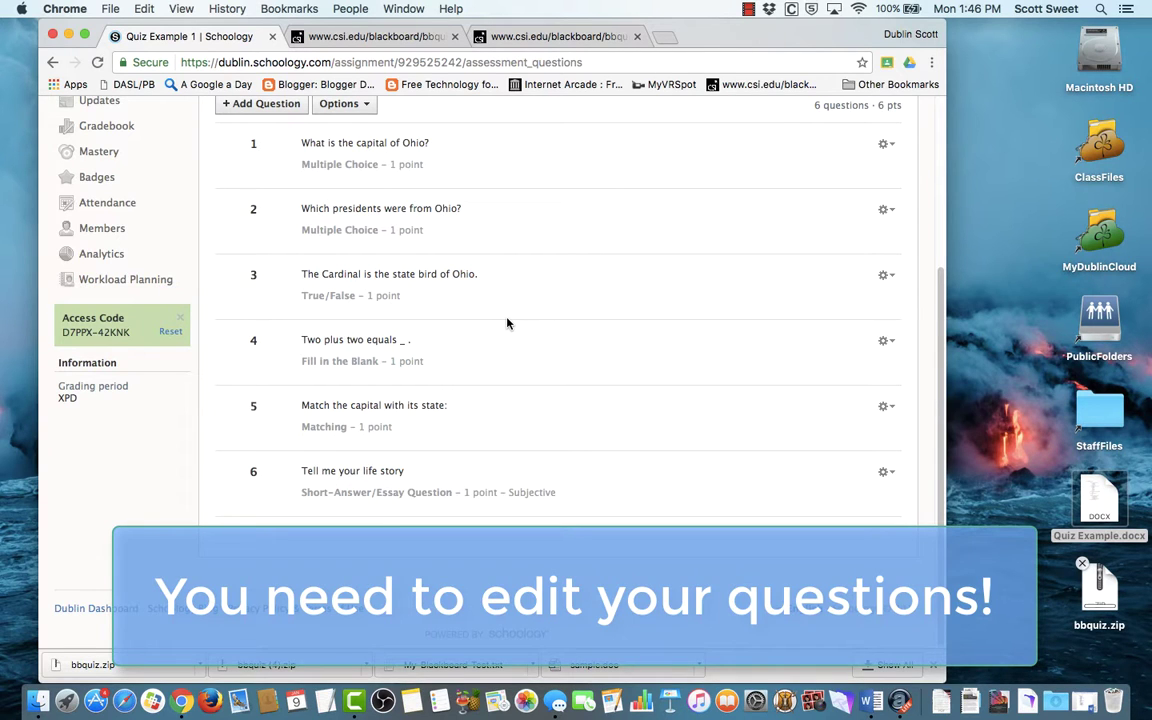
pyautogui.scroll(1, 507, 323)
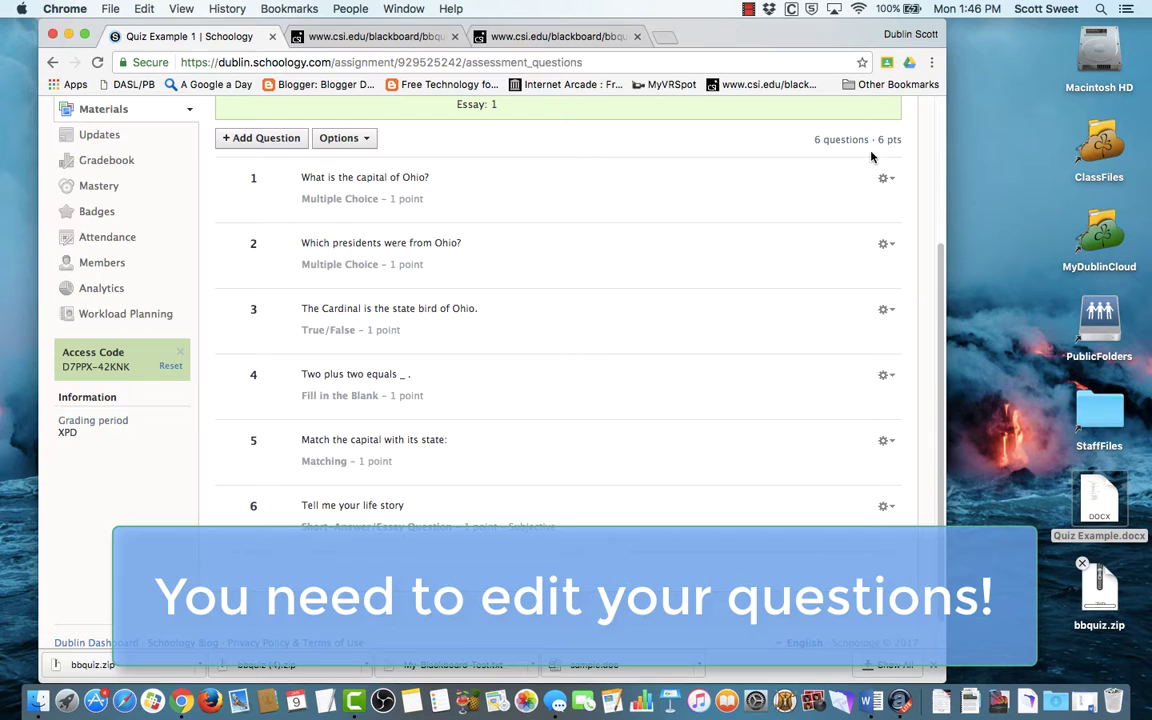
pyautogui.scroll(-1, 825, 180)
pyautogui.scroll(4, 825, 180)
pyautogui.scroll(-3, 825, 180)
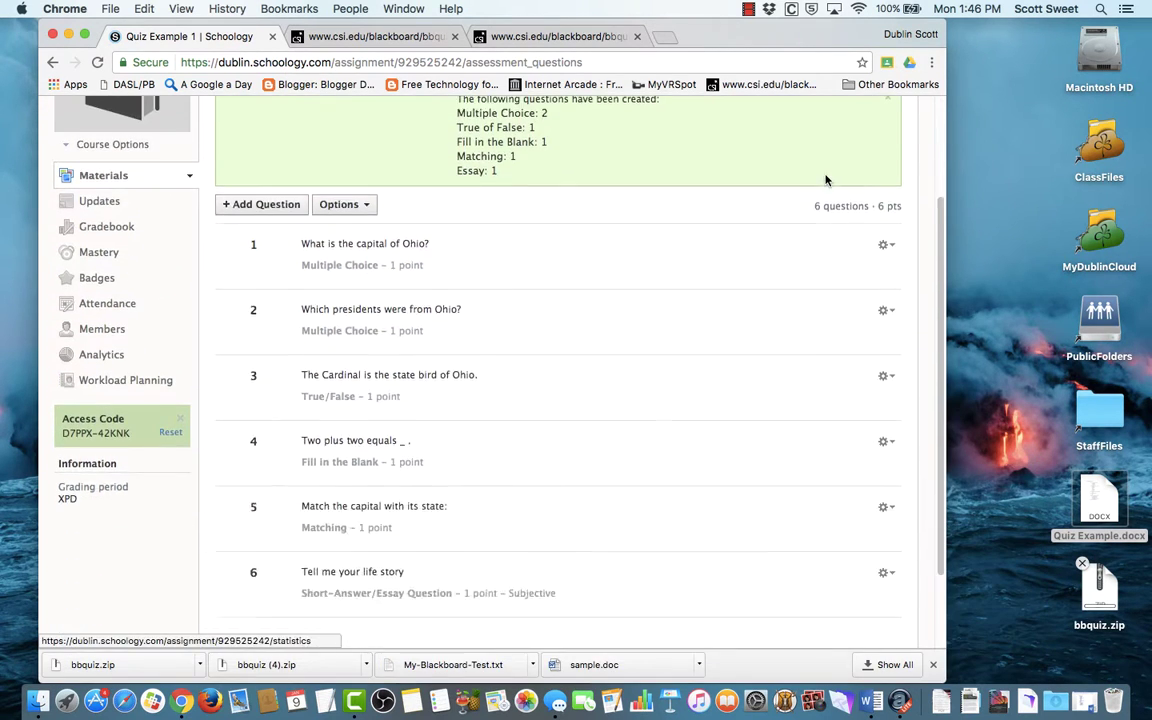
pyautogui.scroll(1, 825, 180)
pyautogui.scroll(3, 825, 180)
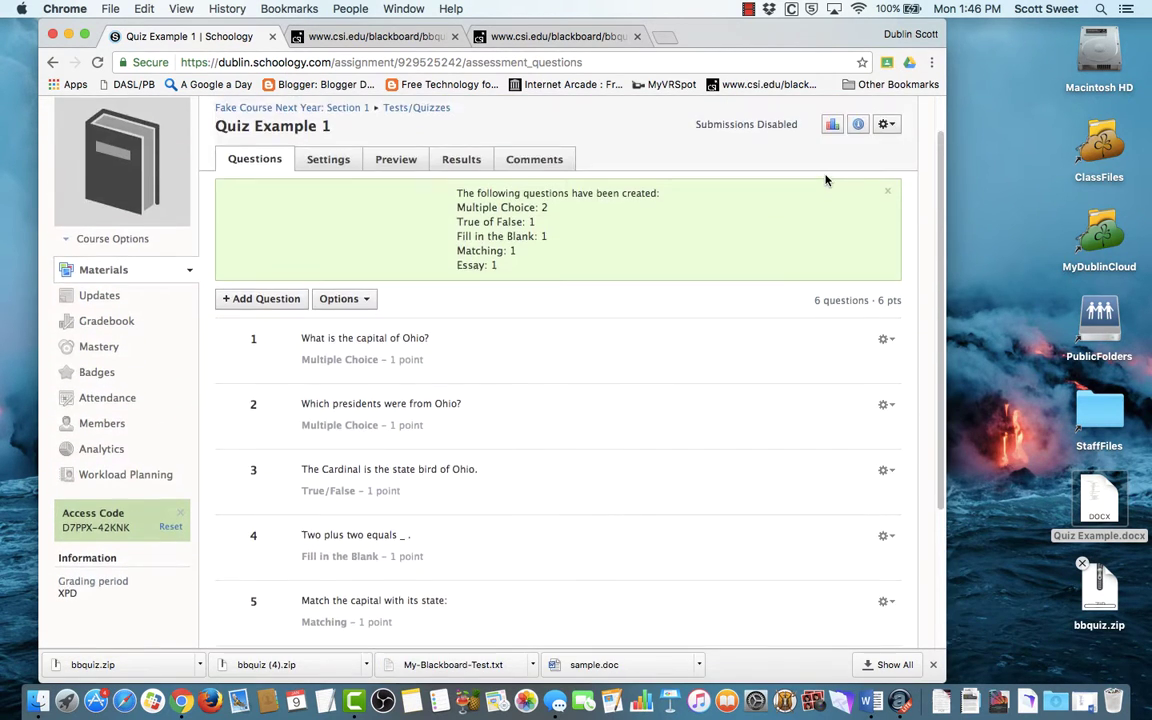
pyautogui.scroll(-1, 637, 167)
pyautogui.scroll(1, 637, 167)
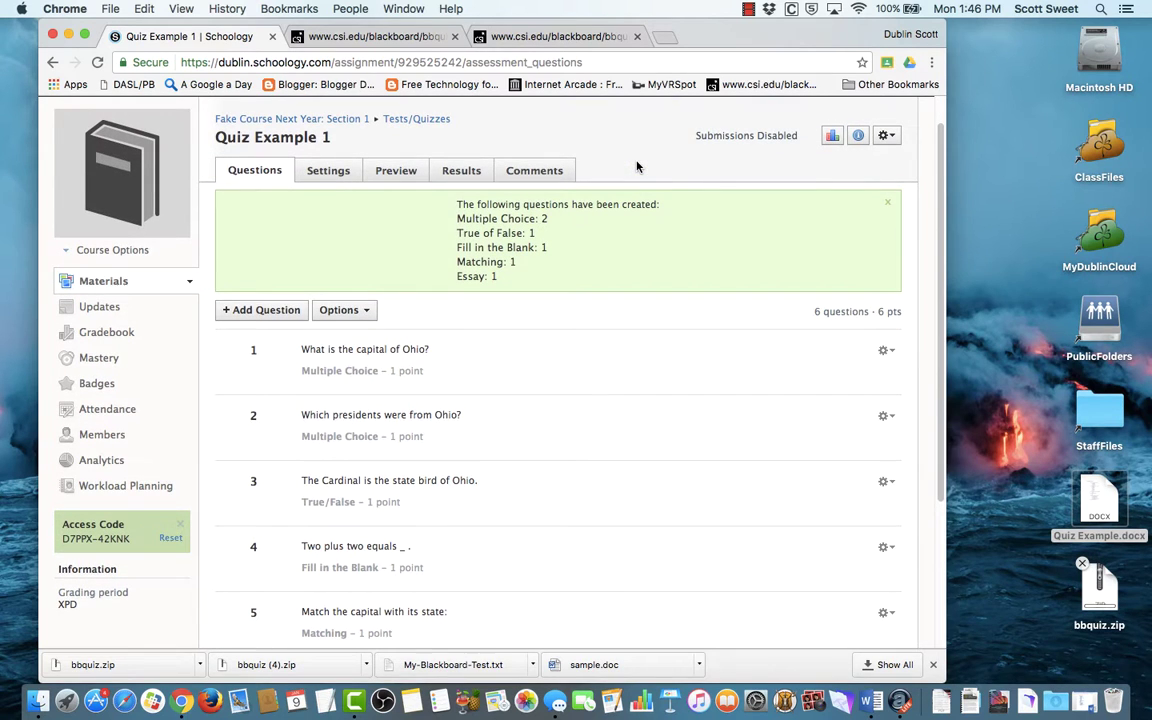
pyautogui.scroll(-3, 637, 167)
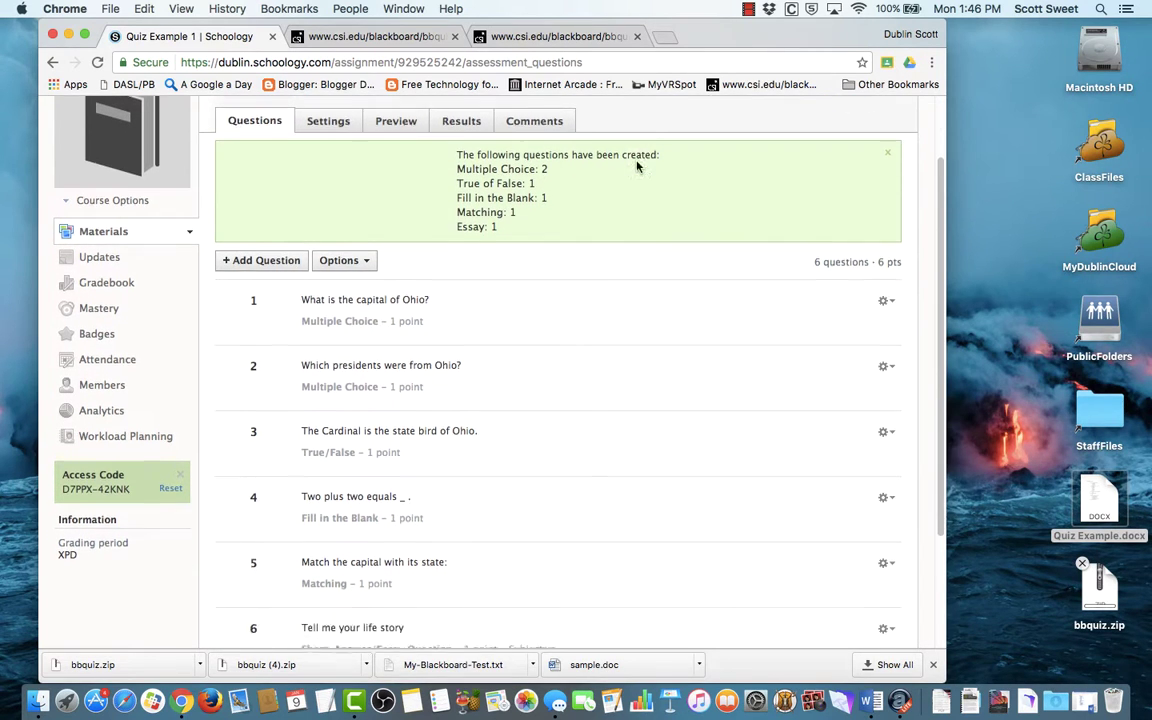
pyautogui.scroll(-2, 487, 320)
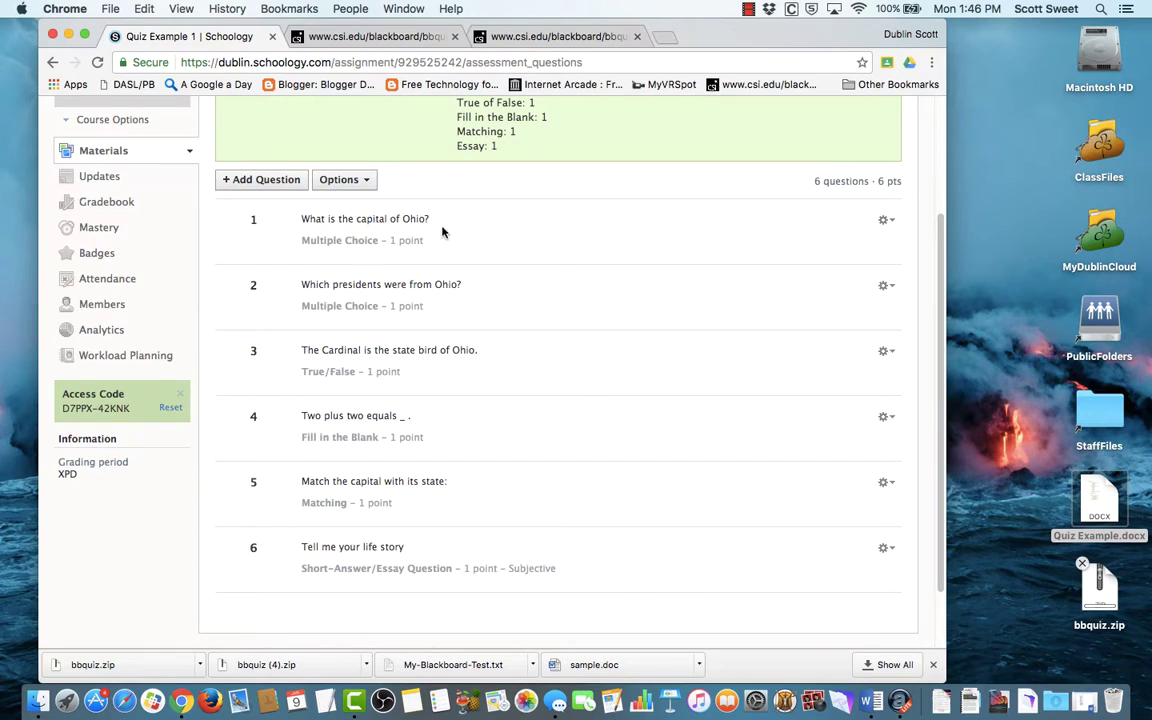
# Turn on Randomize Choices for question 1, 'What is the capital of Ohio?', and save it.
pyautogui.click(886, 220)
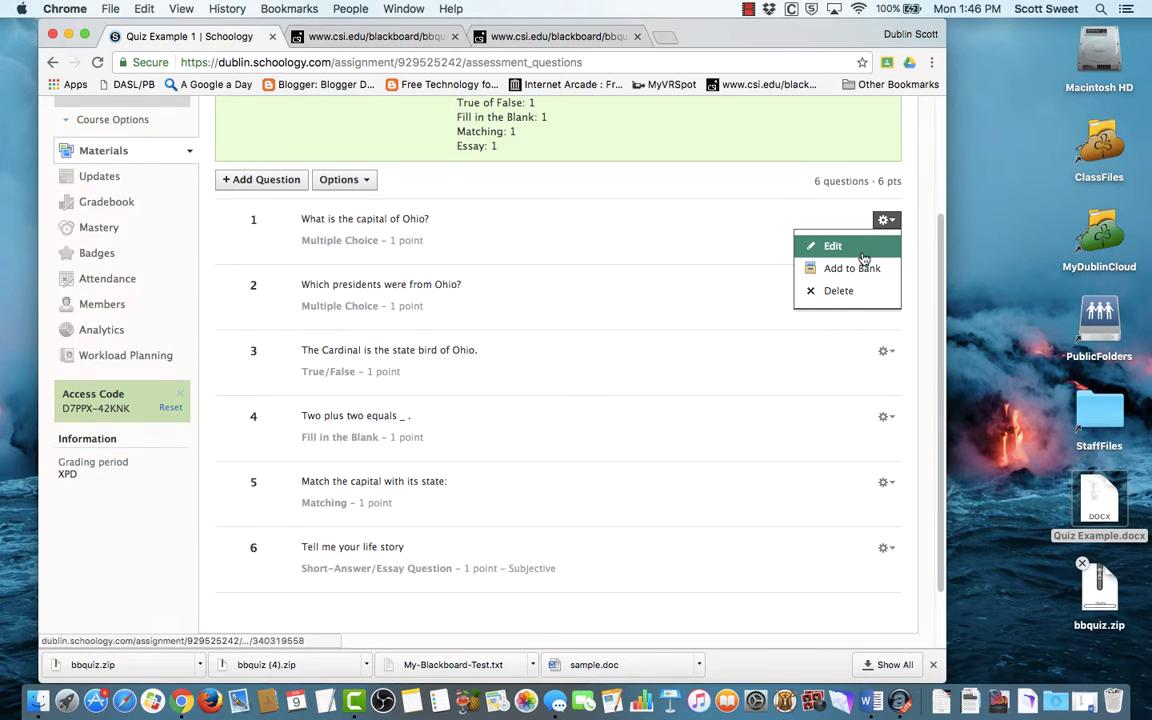
pyautogui.click(828, 247)
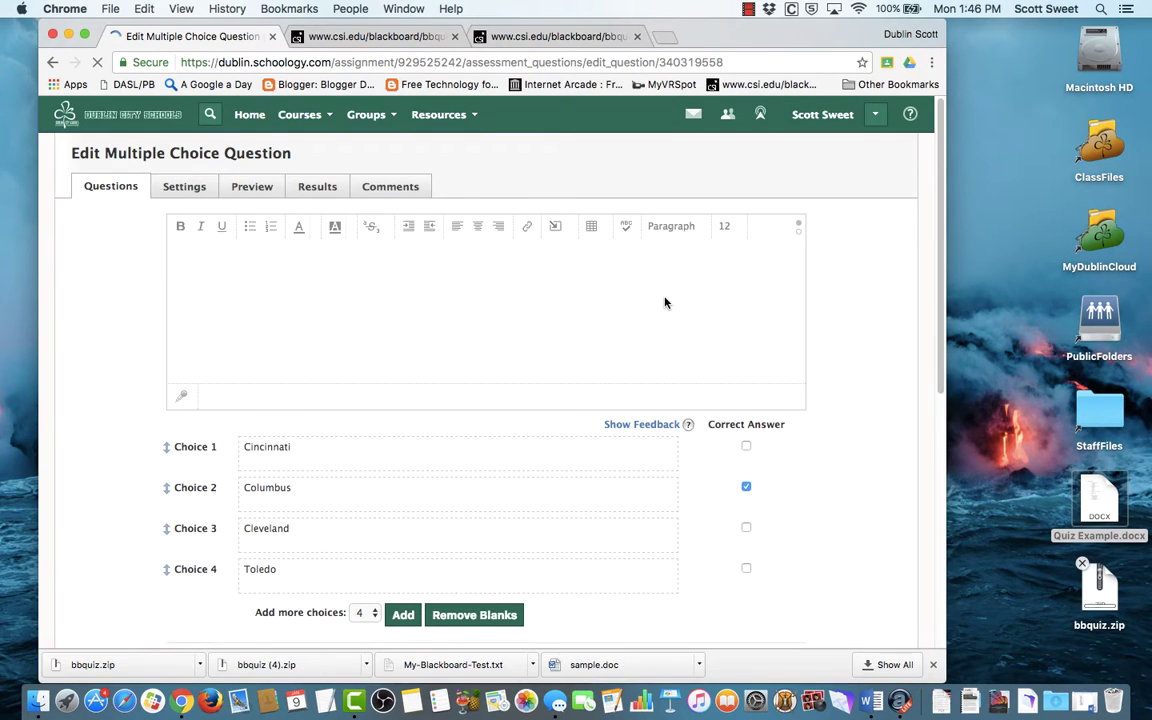
pyautogui.scroll(-2, 664, 297)
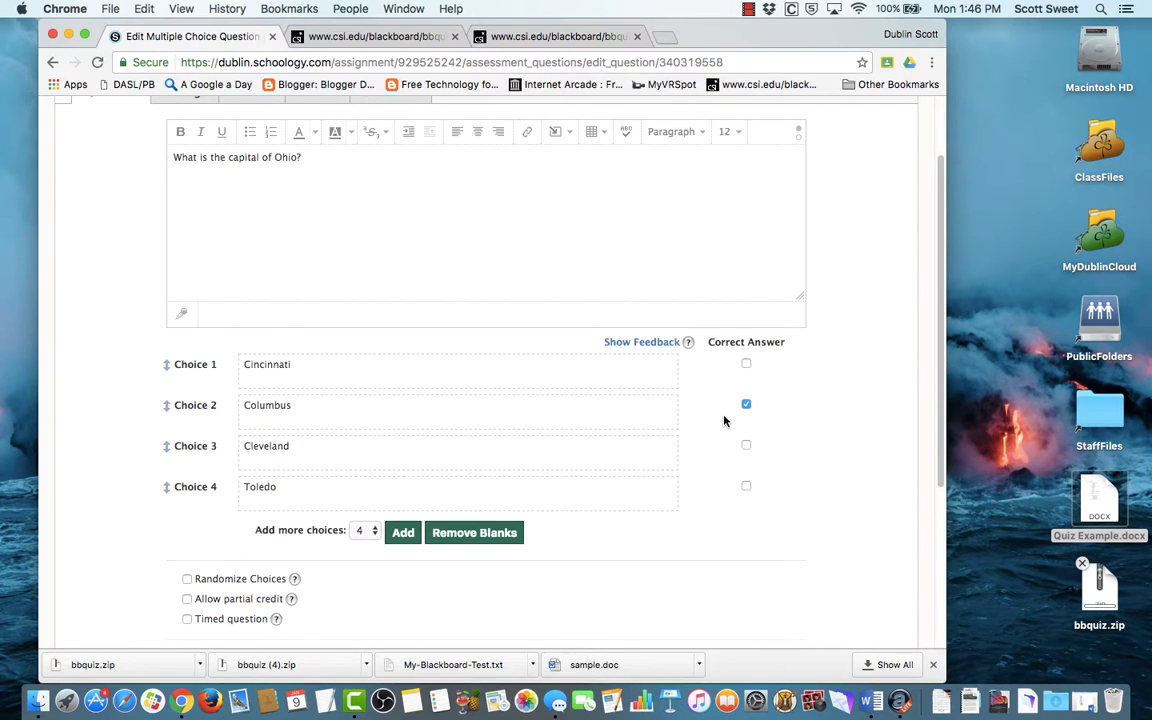
pyautogui.scroll(-3, 725, 420)
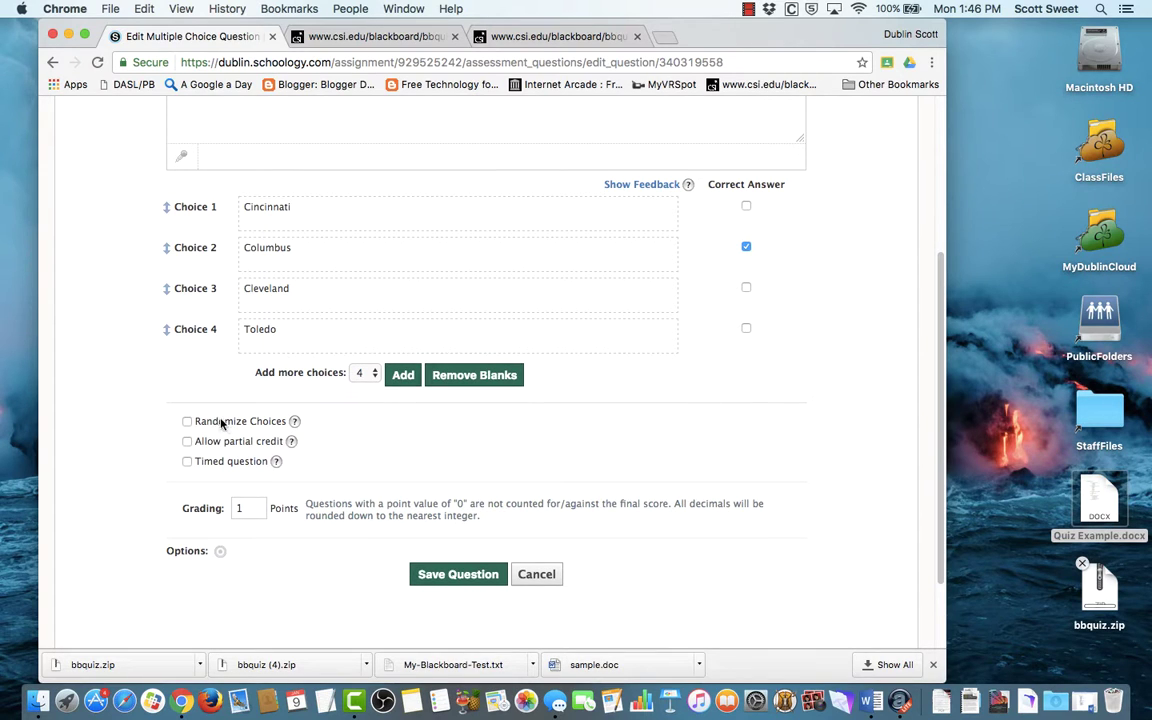
pyautogui.click(187, 423)
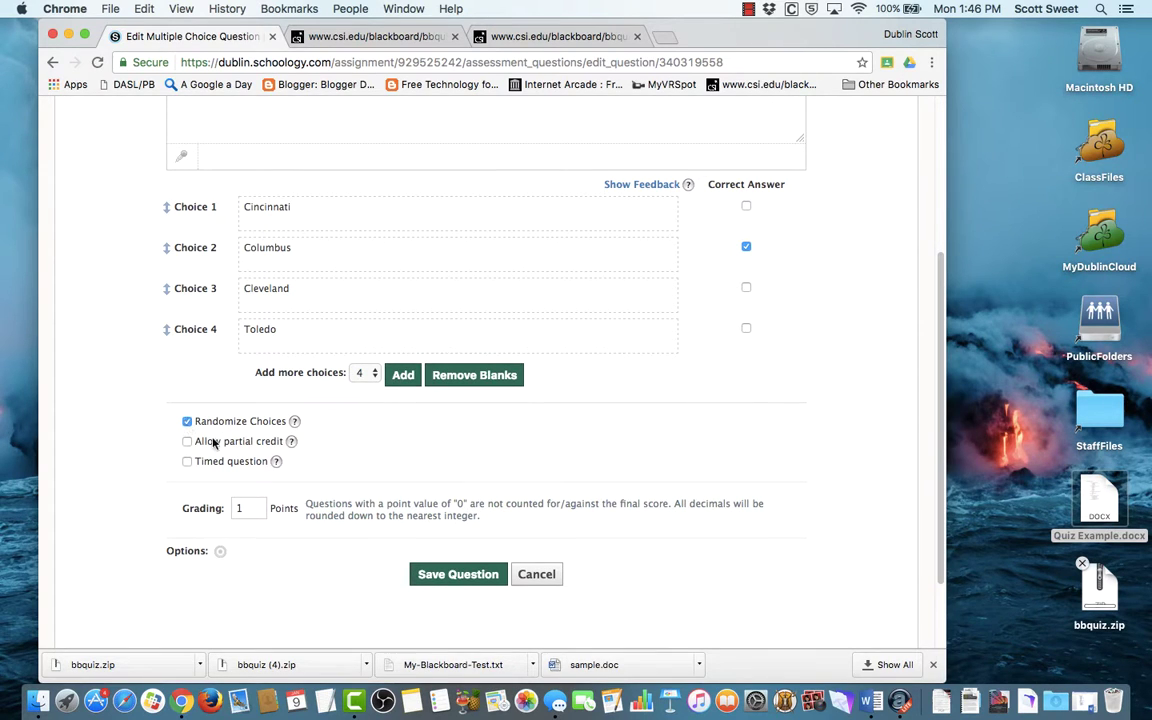
pyautogui.click(458, 574)
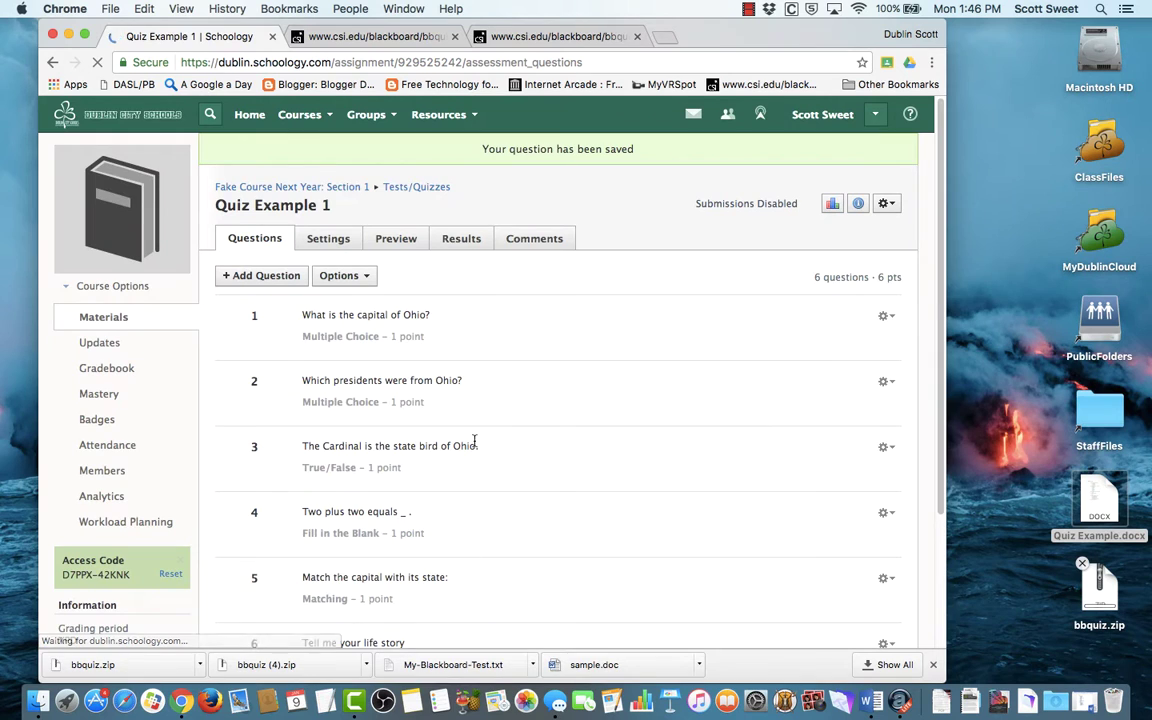
# Mark Hayes, Harding and Garfield correct on question 2, at 4 points, randomized, with partial credit.
pyautogui.click(885, 381)
pyautogui.click(862, 410)
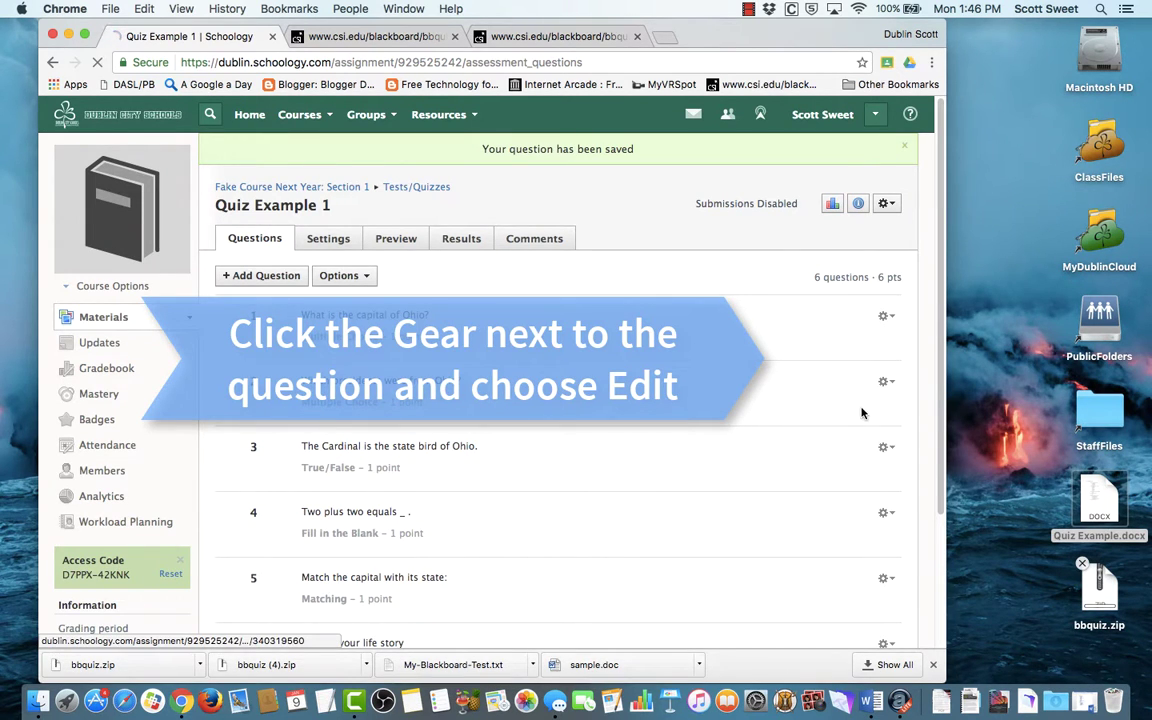
pyautogui.scroll(-3, 688, 428)
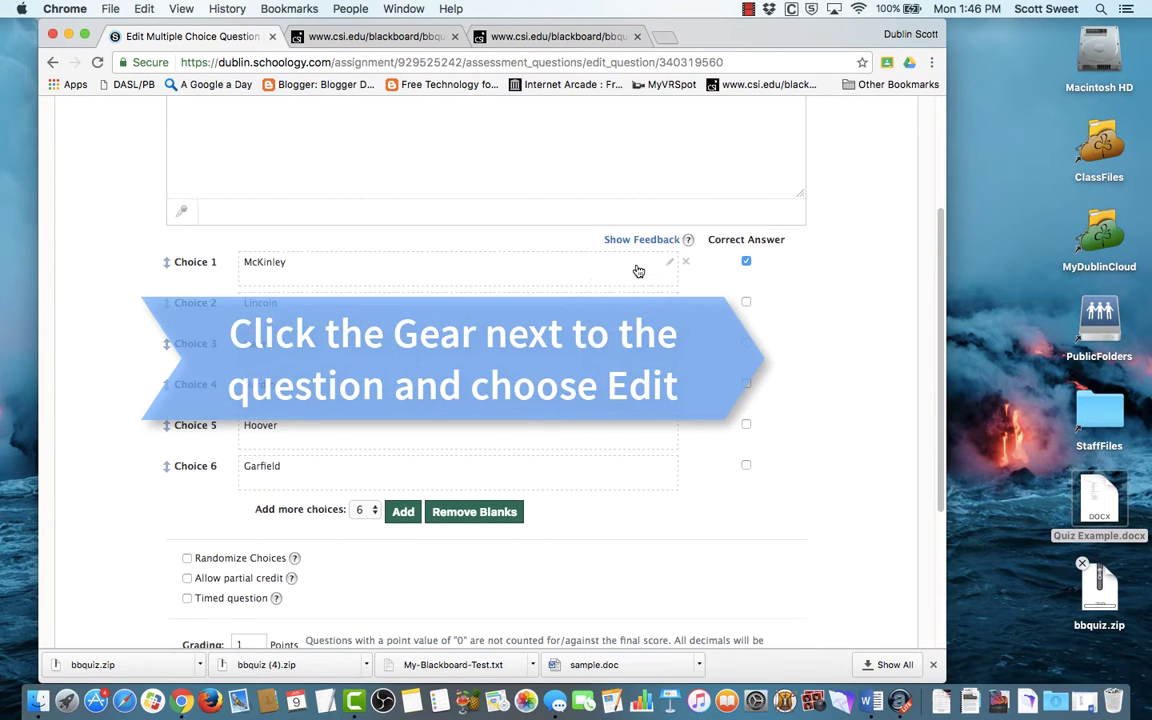
pyautogui.click(746, 343)
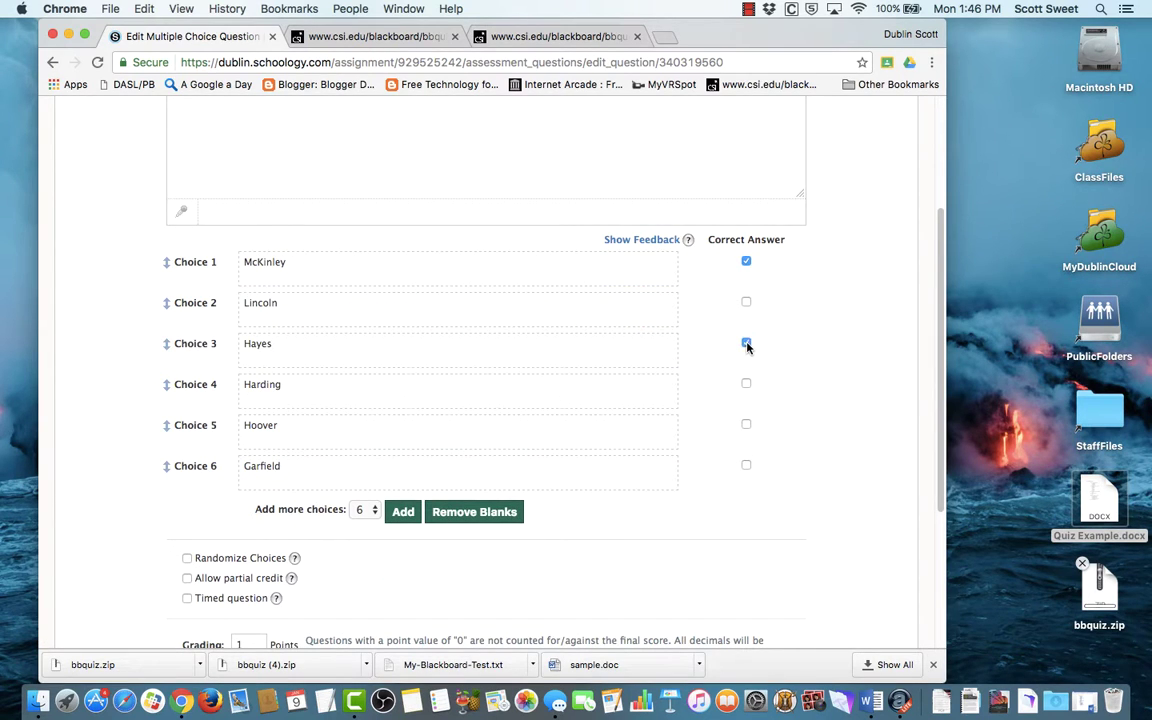
pyautogui.click(746, 384)
pyautogui.click(746, 465)
pyautogui.scroll(-5, 748, 465)
pyautogui.doubleClick(239, 415)
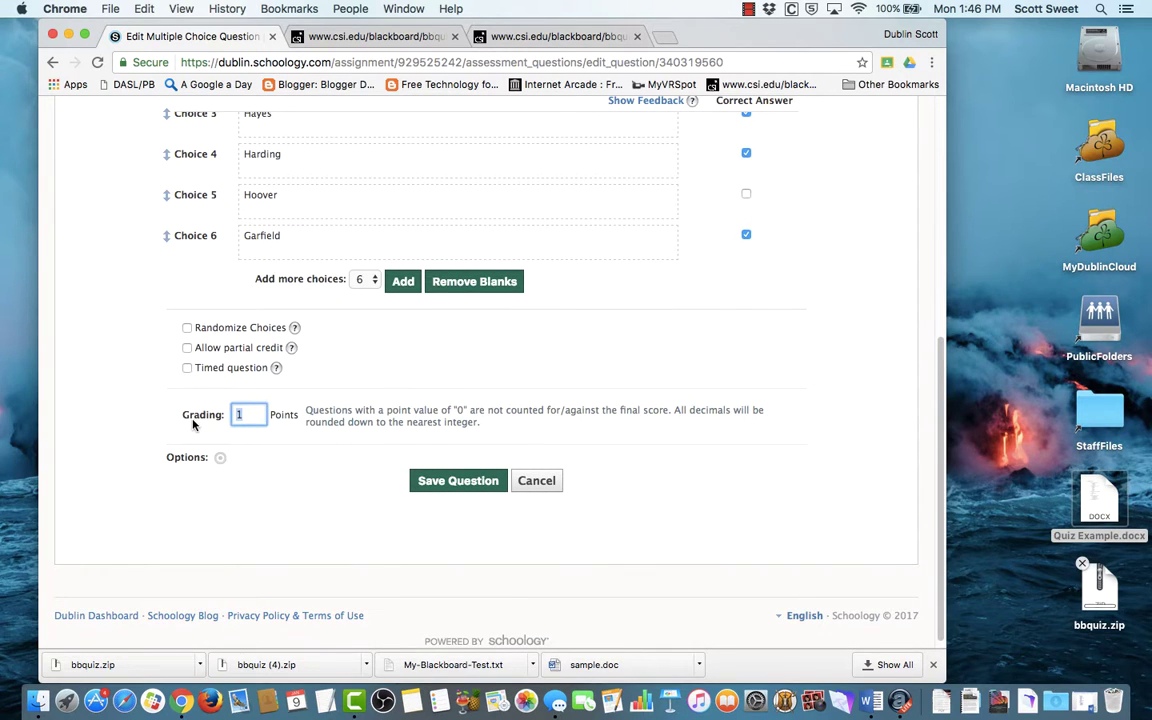
pyautogui.write('4')
pyautogui.click(252, 329)
pyautogui.click(214, 348)
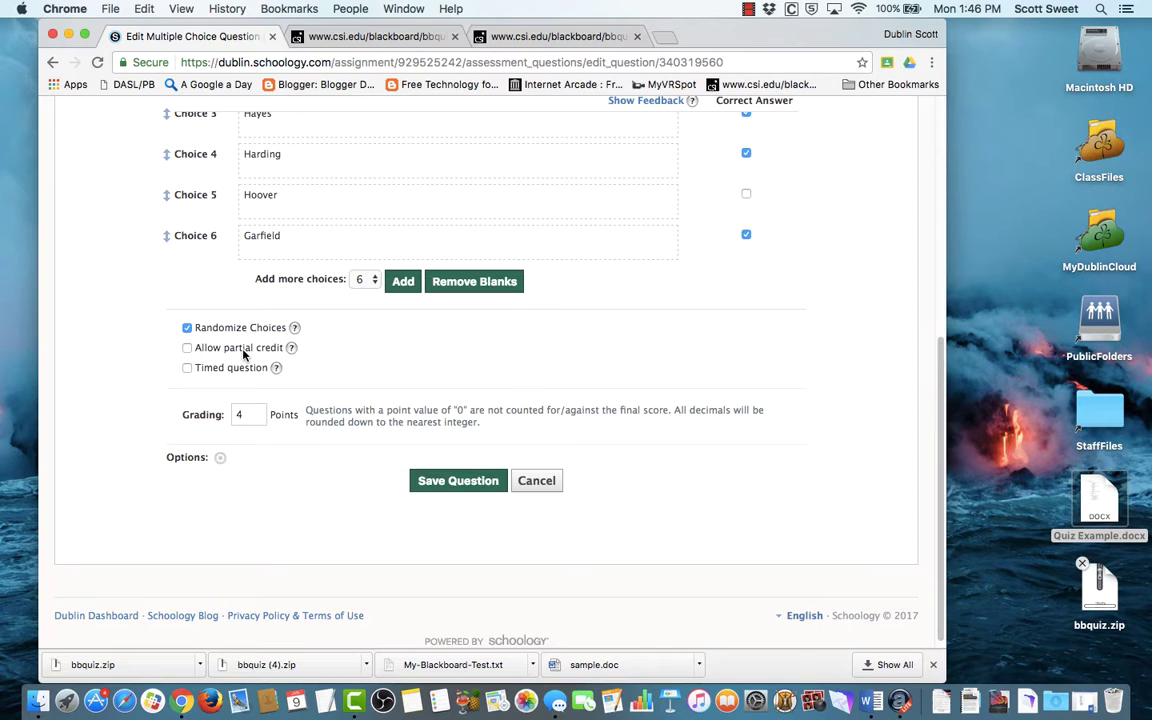
pyautogui.click(443, 479)
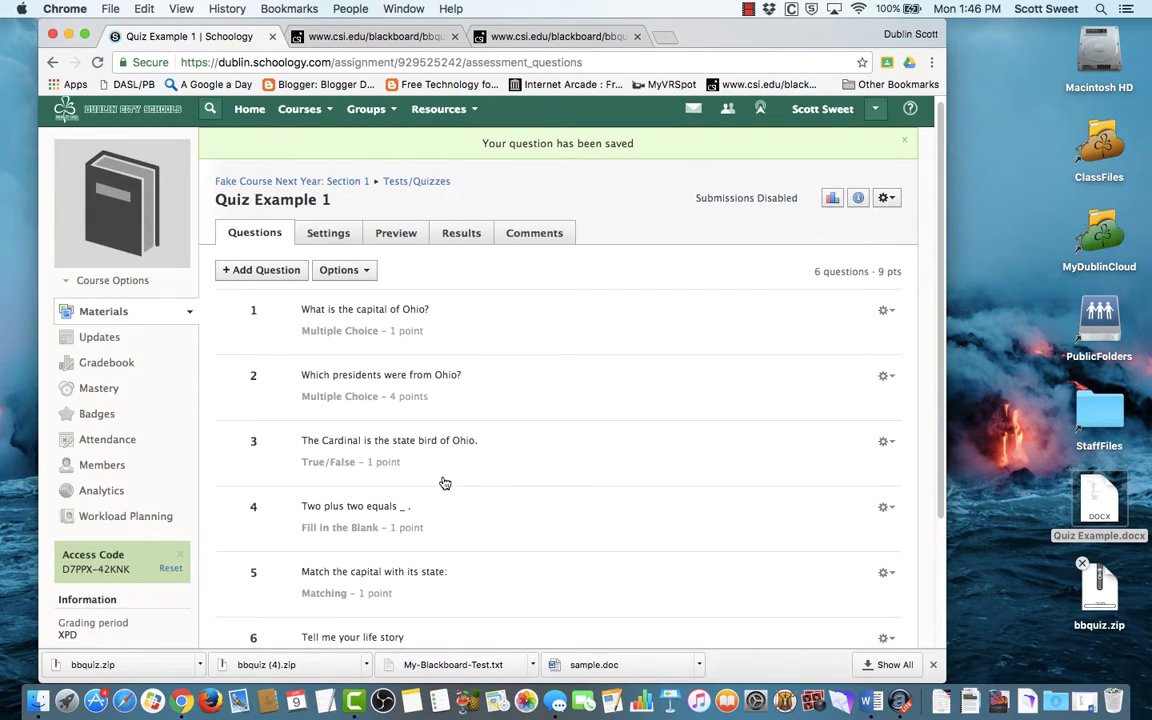
# Re-save True/False question 3 about the Cardinal unchanged, with True correct at 1 point.
pyautogui.scroll(-2, 445, 480)
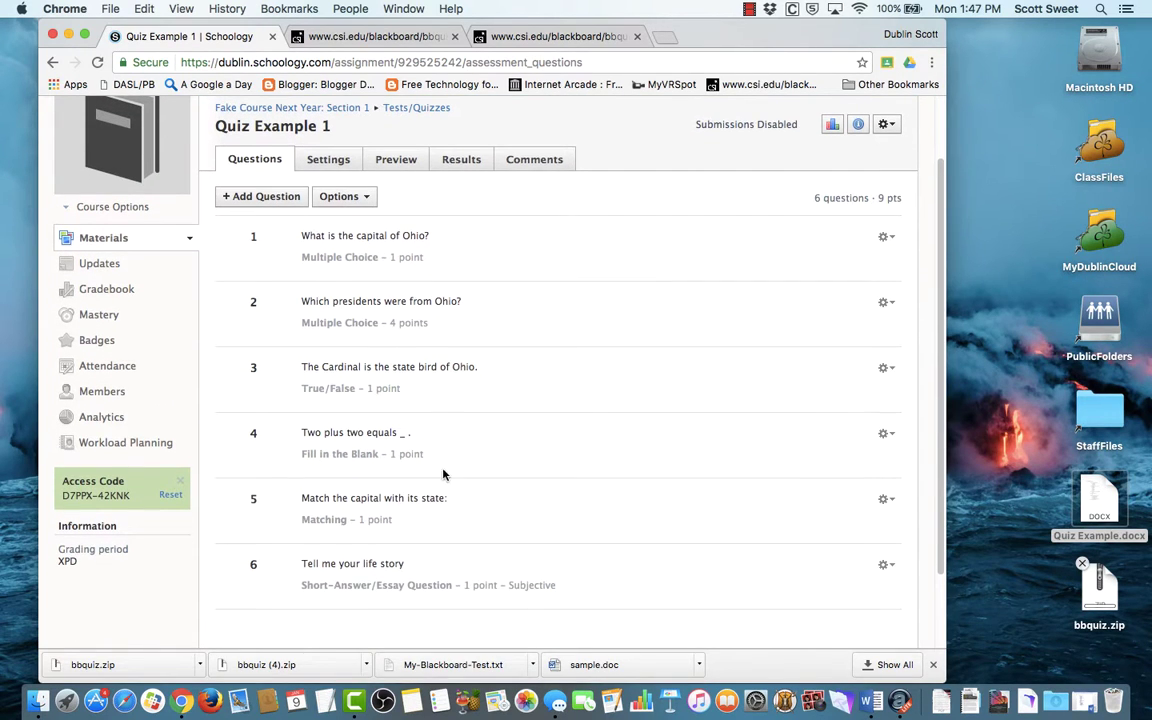
pyautogui.click(885, 368)
pyautogui.click(878, 393)
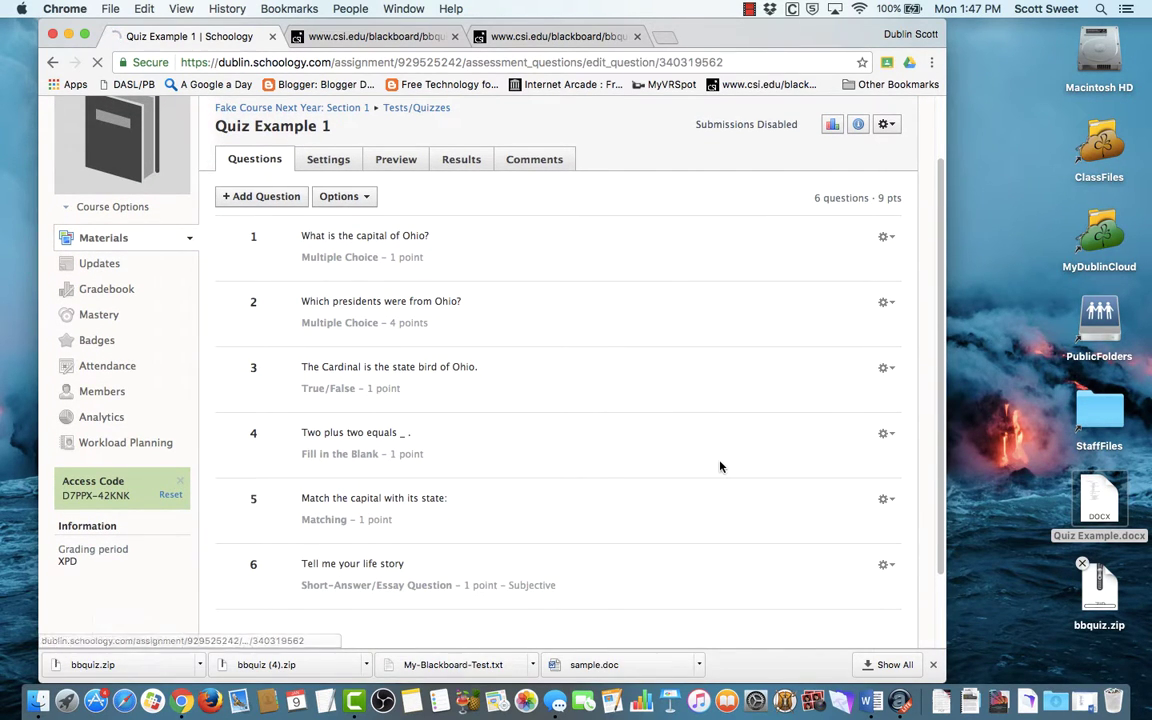
pyautogui.scroll(-3, 720, 467)
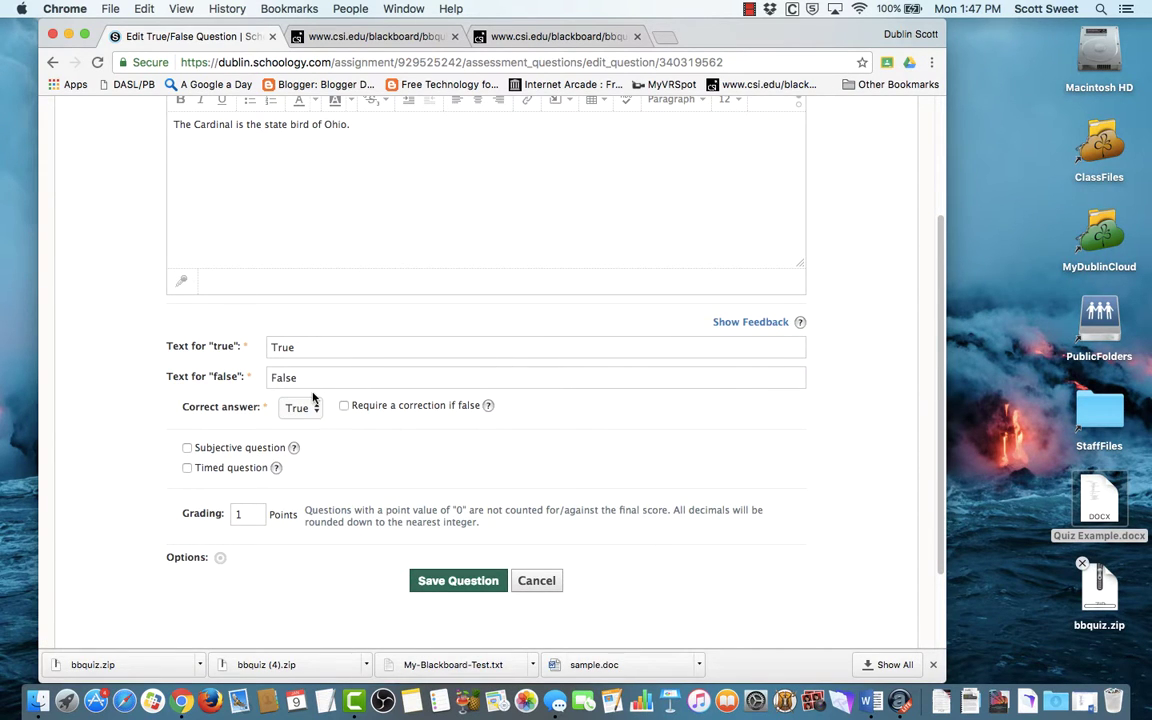
pyautogui.scroll(2, 285, 360)
pyautogui.scroll(-2, 356, 427)
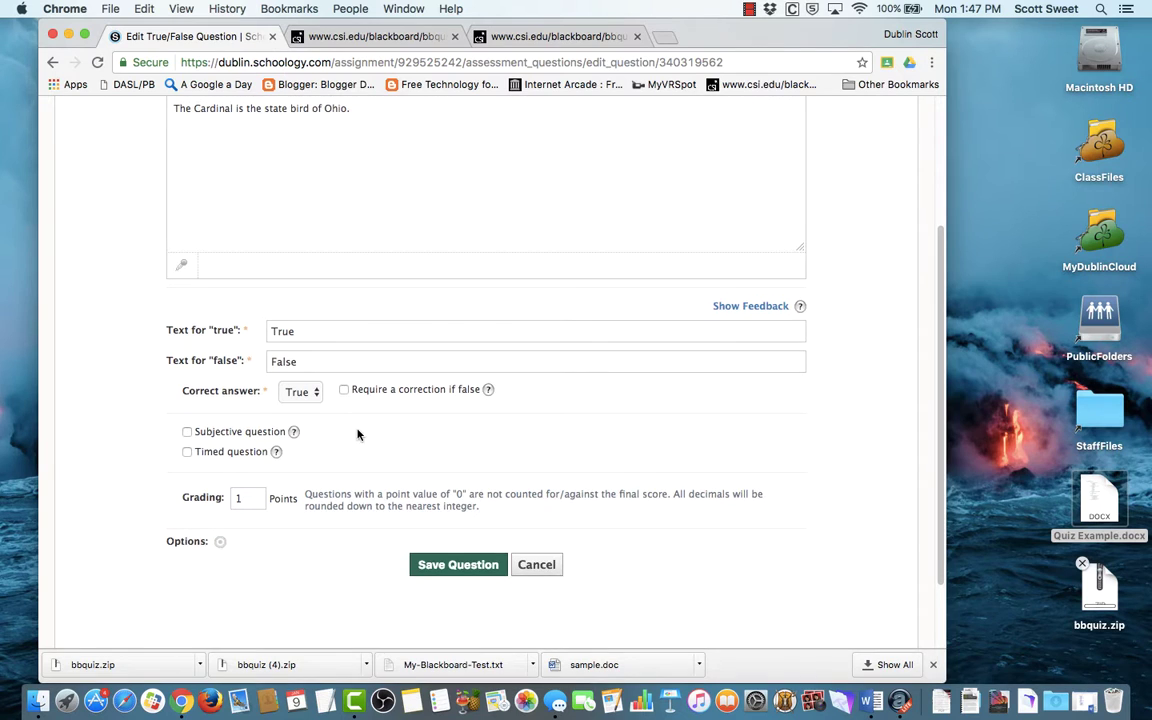
pyautogui.click(458, 564)
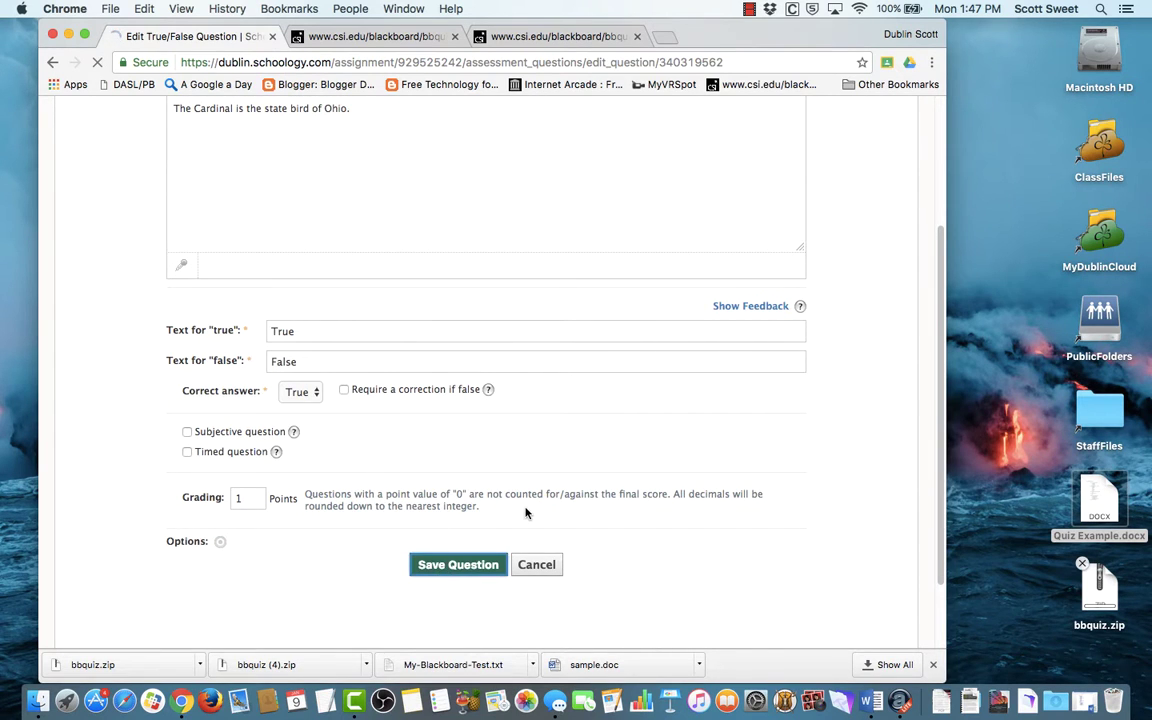
pyautogui.scroll(-3, 527, 509)
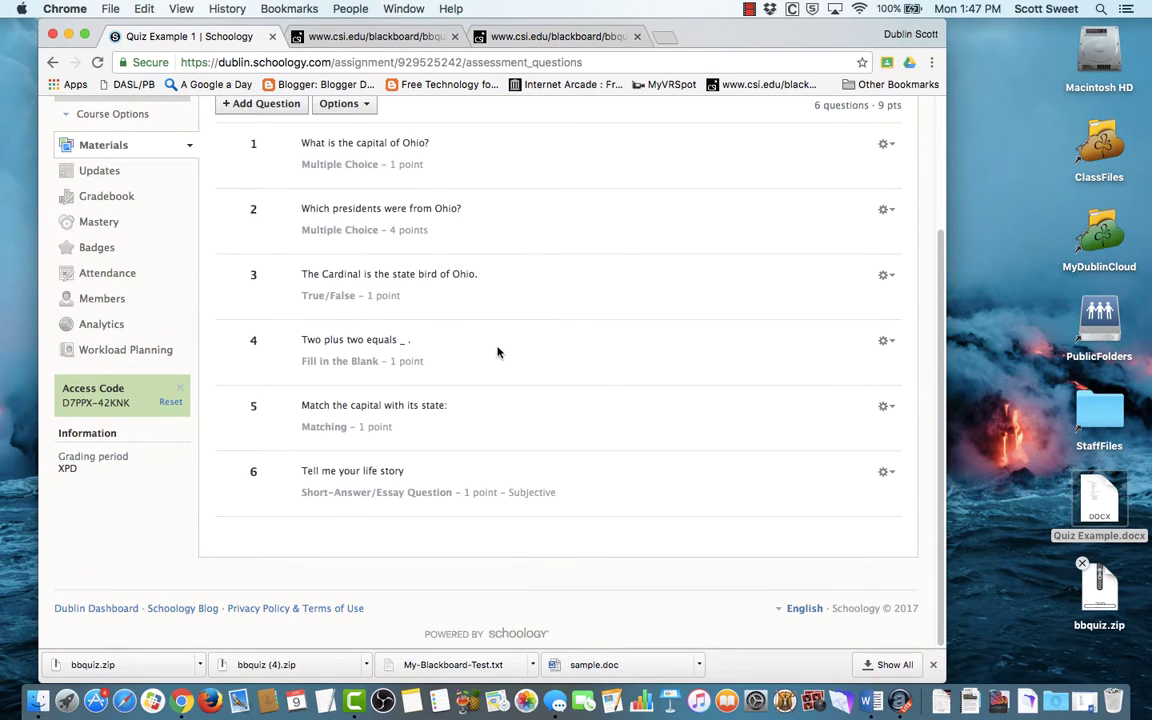
# Add '4' as a second accepted answer alongside 'Four' on question 4 and save.
pyautogui.click(886, 340)
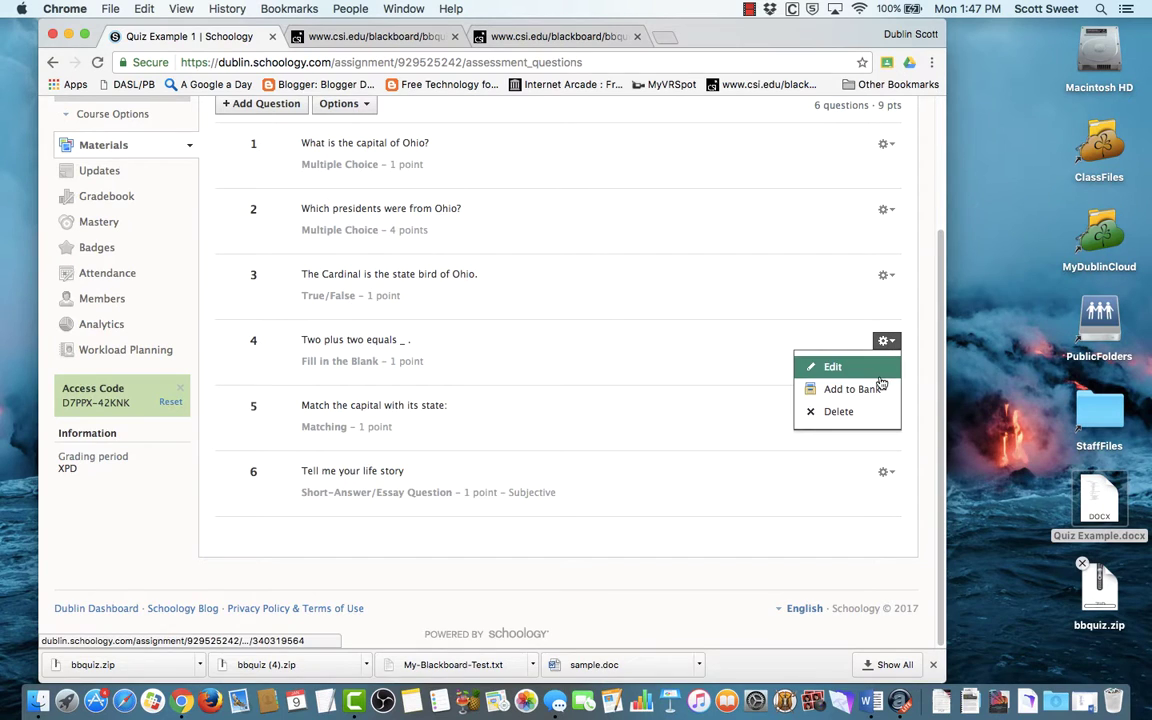
pyautogui.click(879, 376)
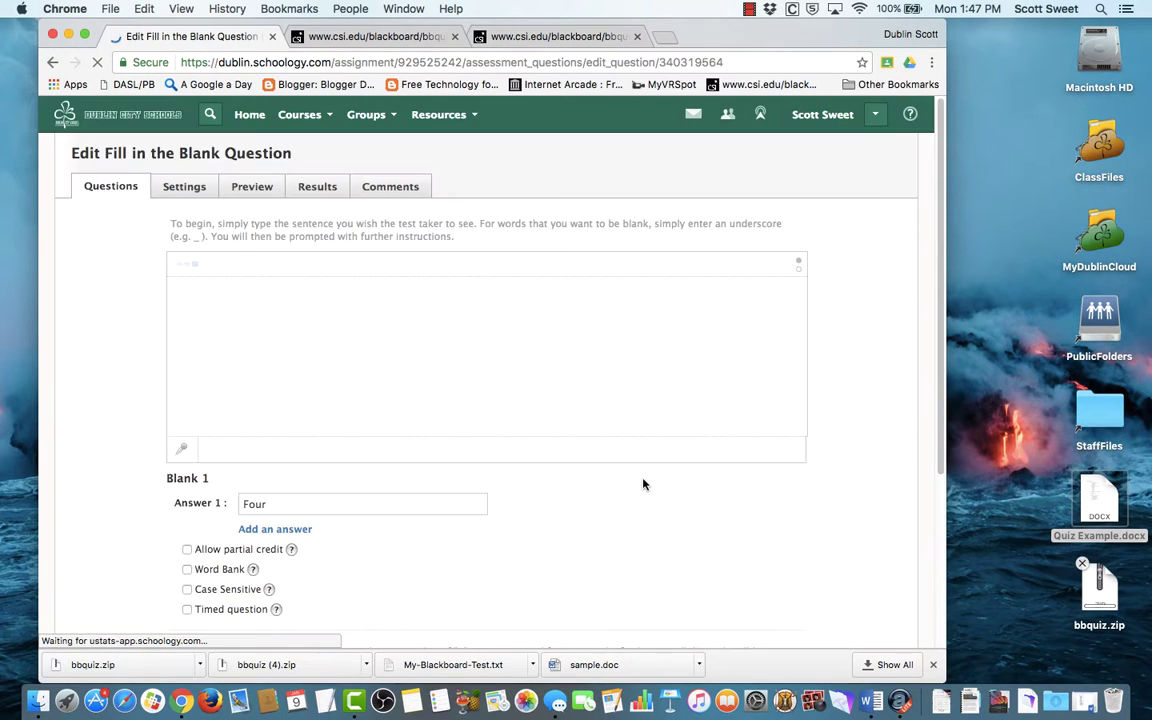
pyautogui.scroll(-3, 643, 484)
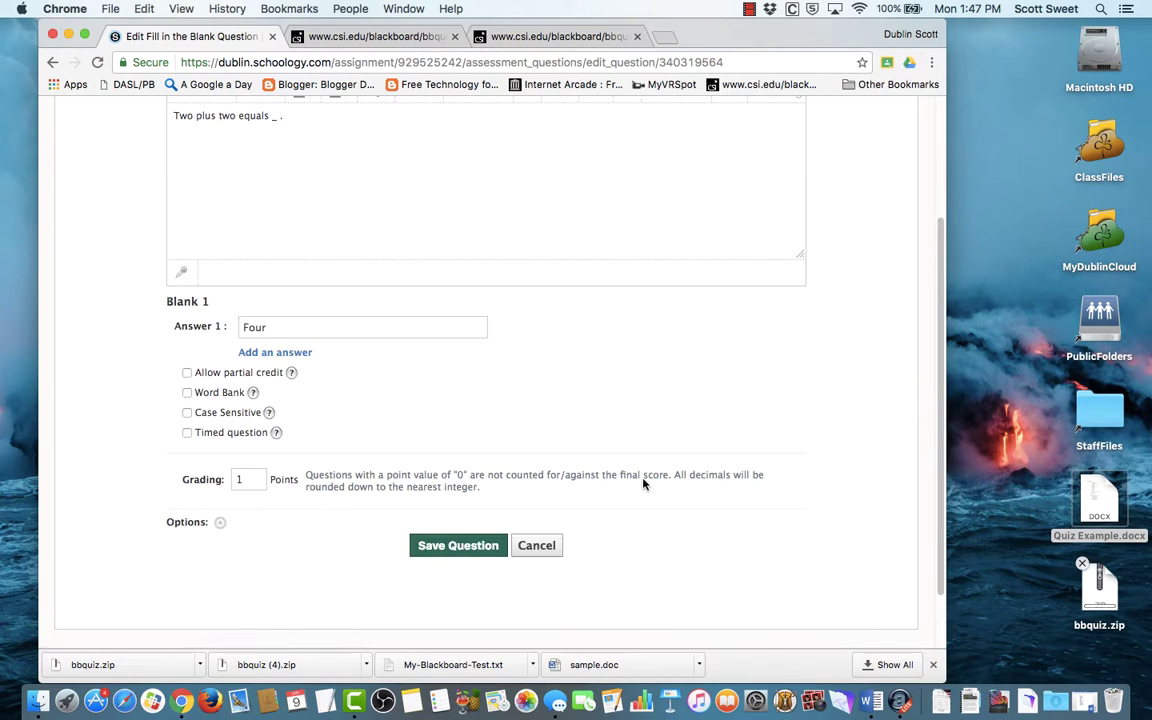
pyautogui.click(285, 353)
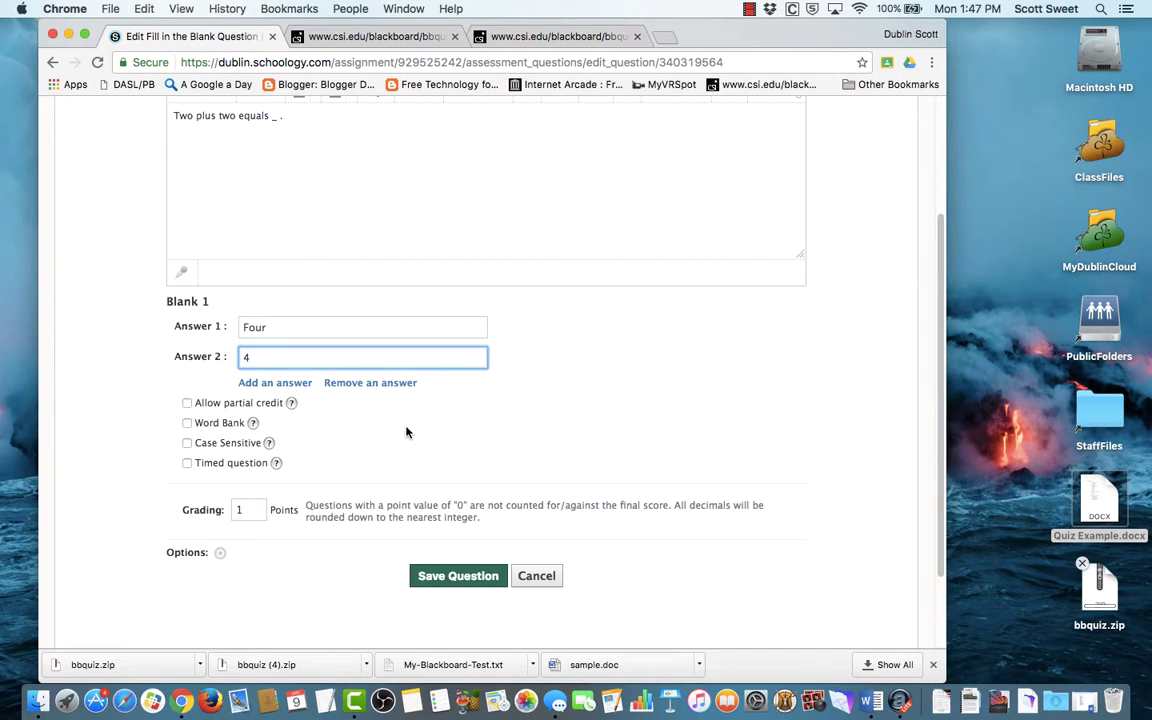
pyautogui.click(369, 395)
pyautogui.click(437, 584)
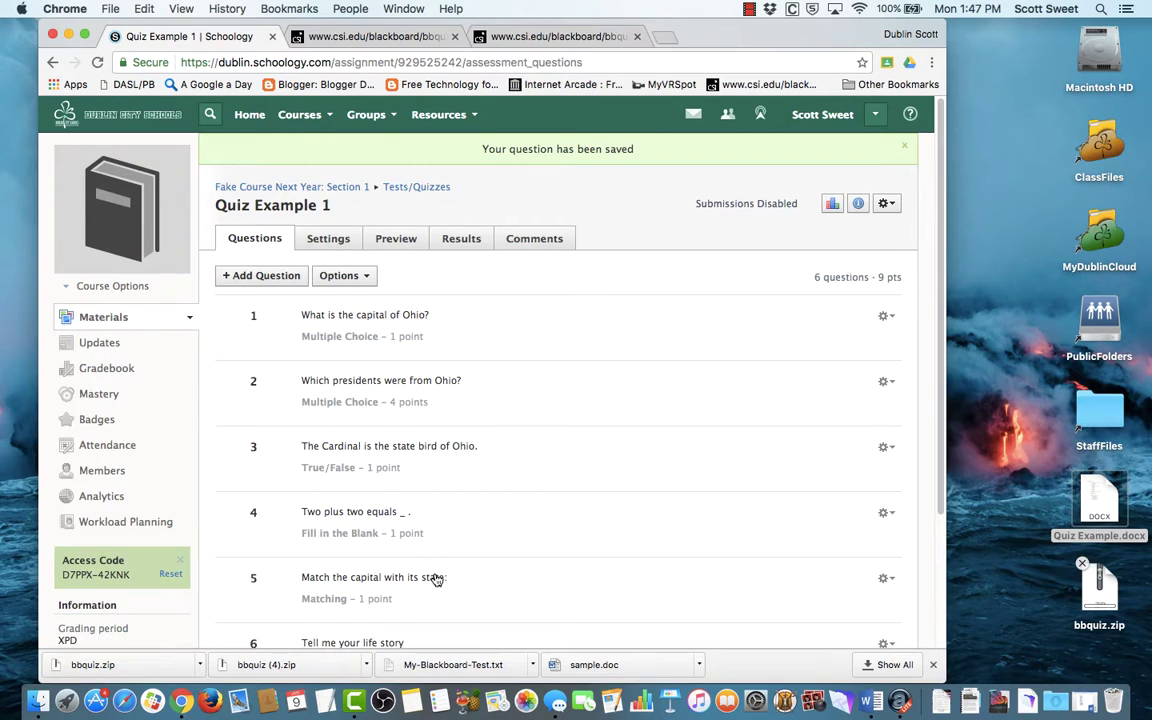
pyautogui.scroll(-4, 437, 578)
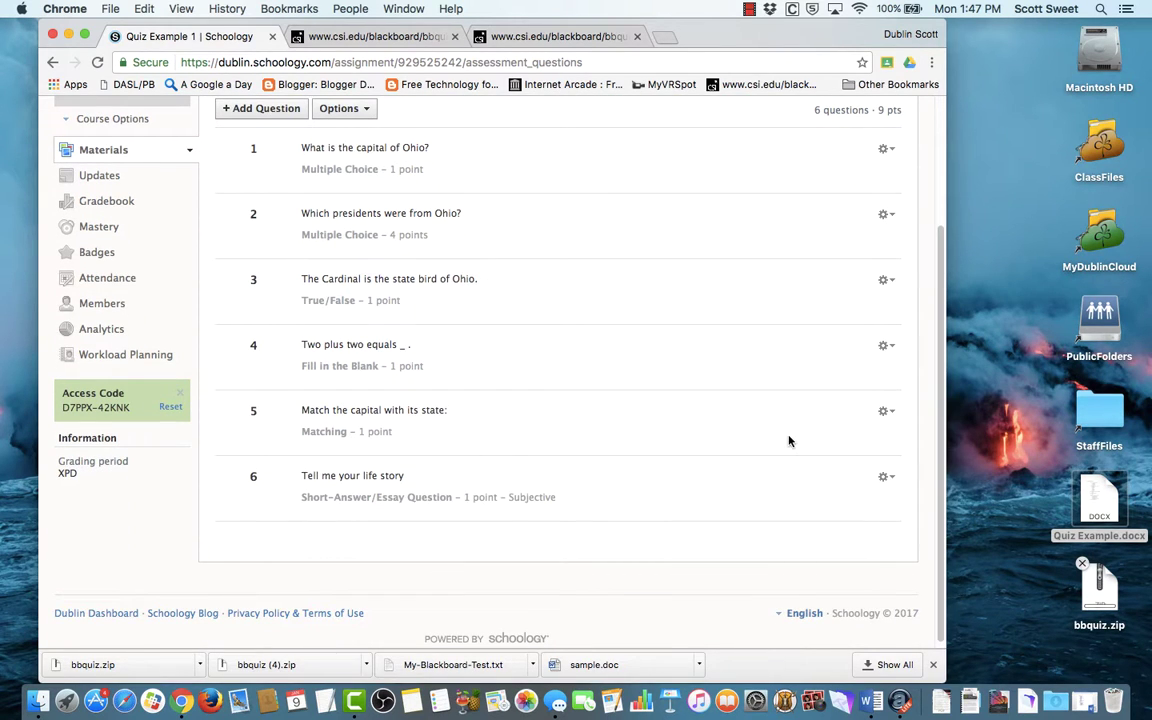
# Set matching question 5 to 5 points with partial credit allowed, and save it.
pyautogui.click(889, 418)
pyautogui.click(860, 443)
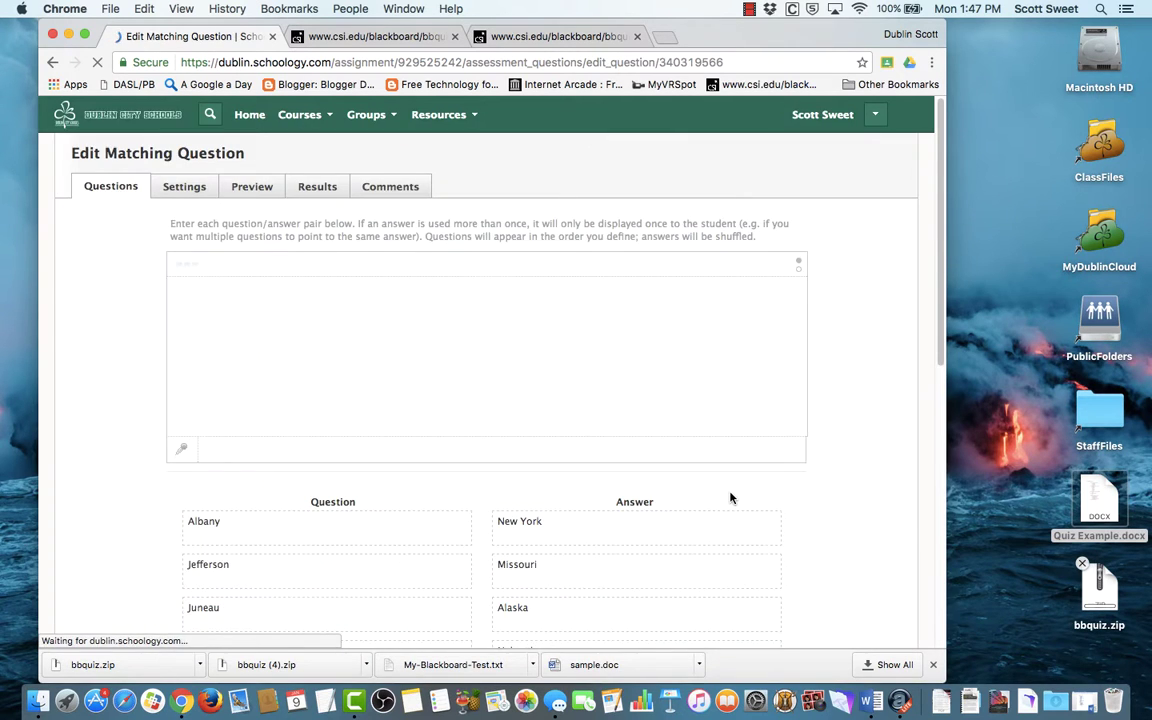
pyautogui.scroll(-5, 730, 497)
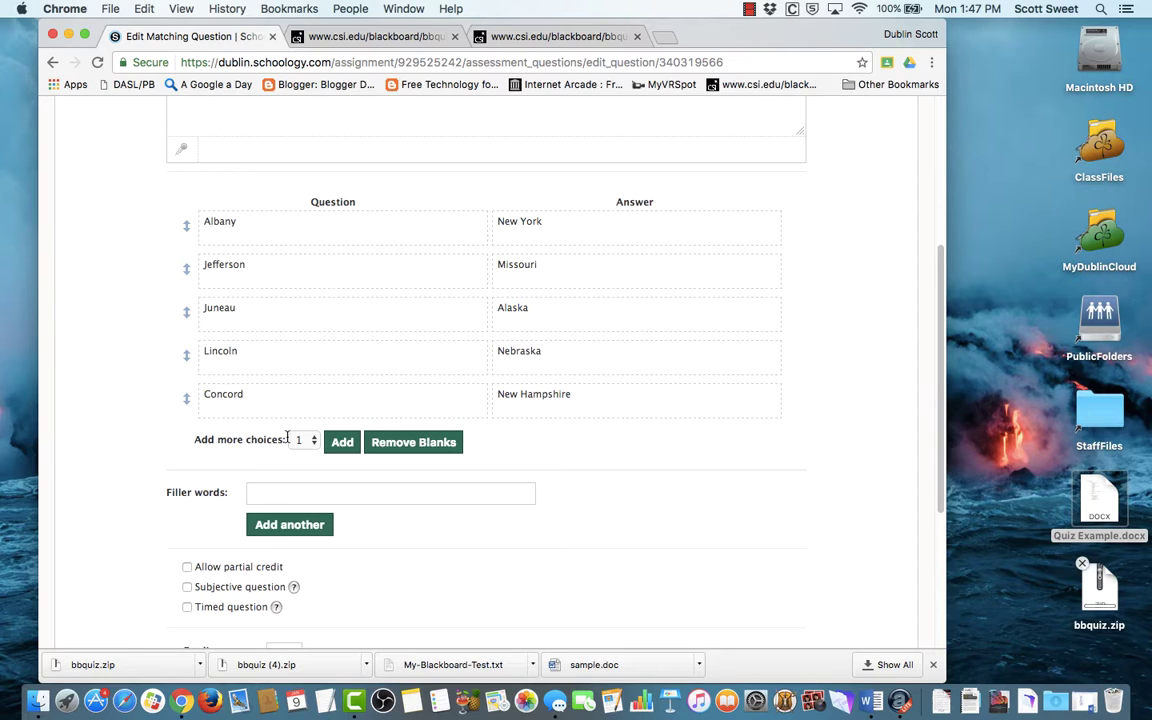
pyautogui.scroll(-3, 280, 450)
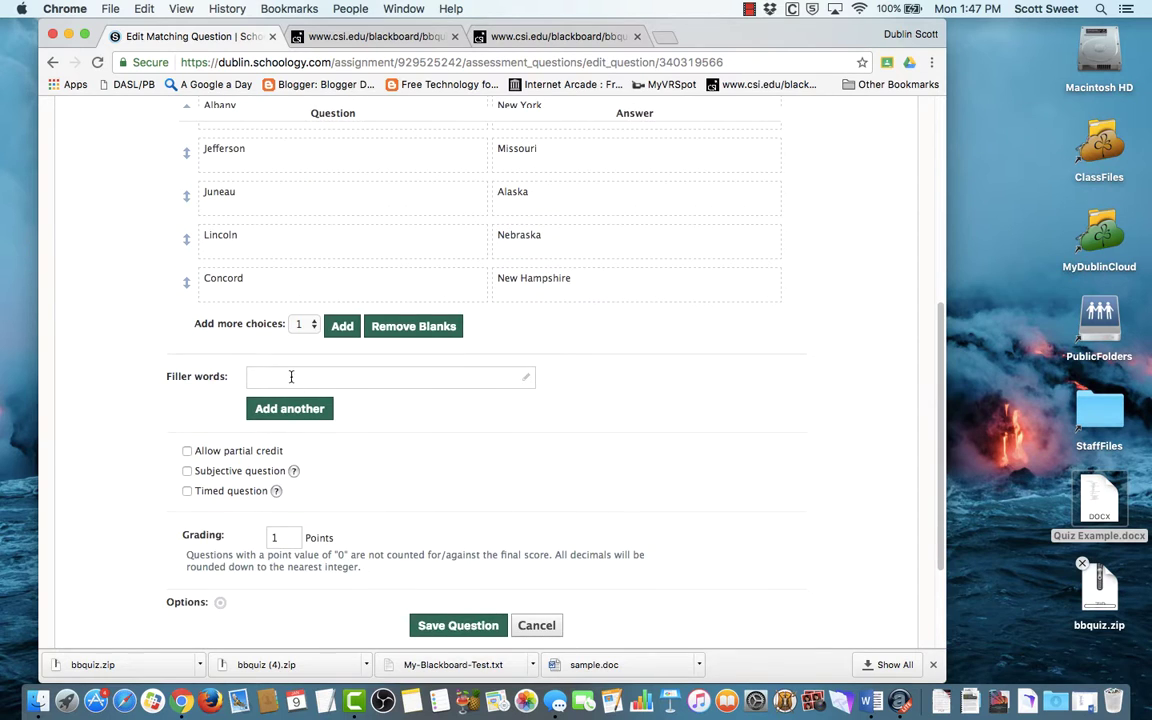
pyautogui.doubleClick(283, 540)
pyautogui.write('5')
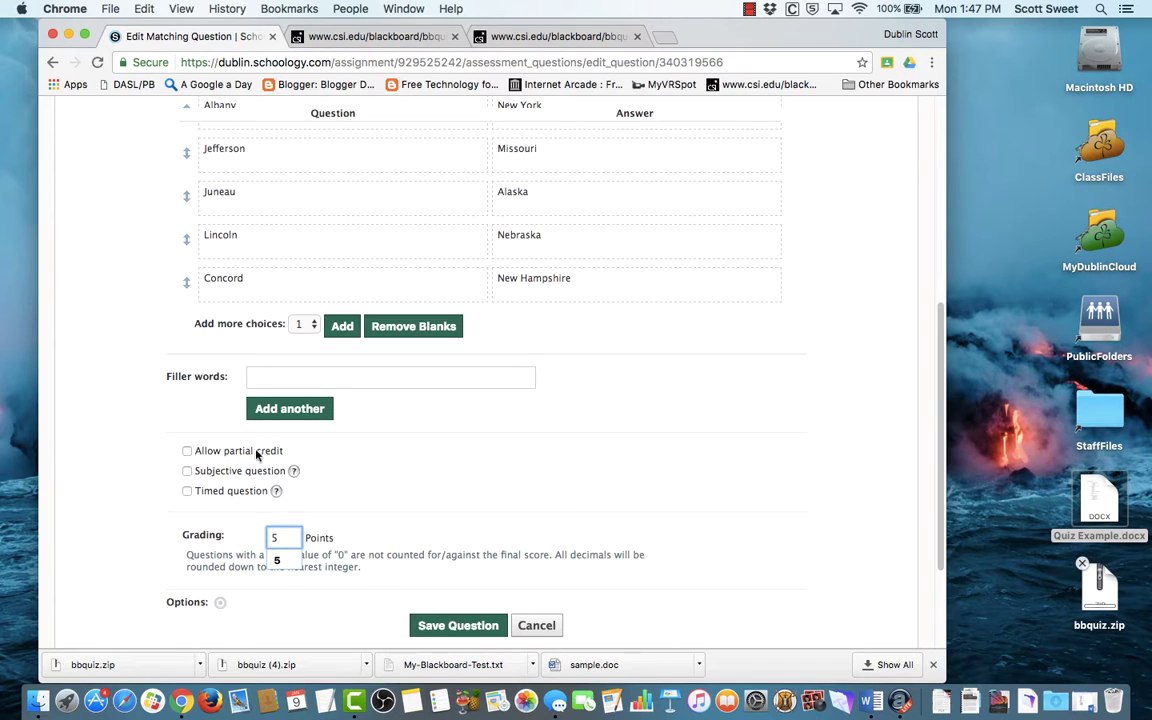
pyautogui.click(250, 454)
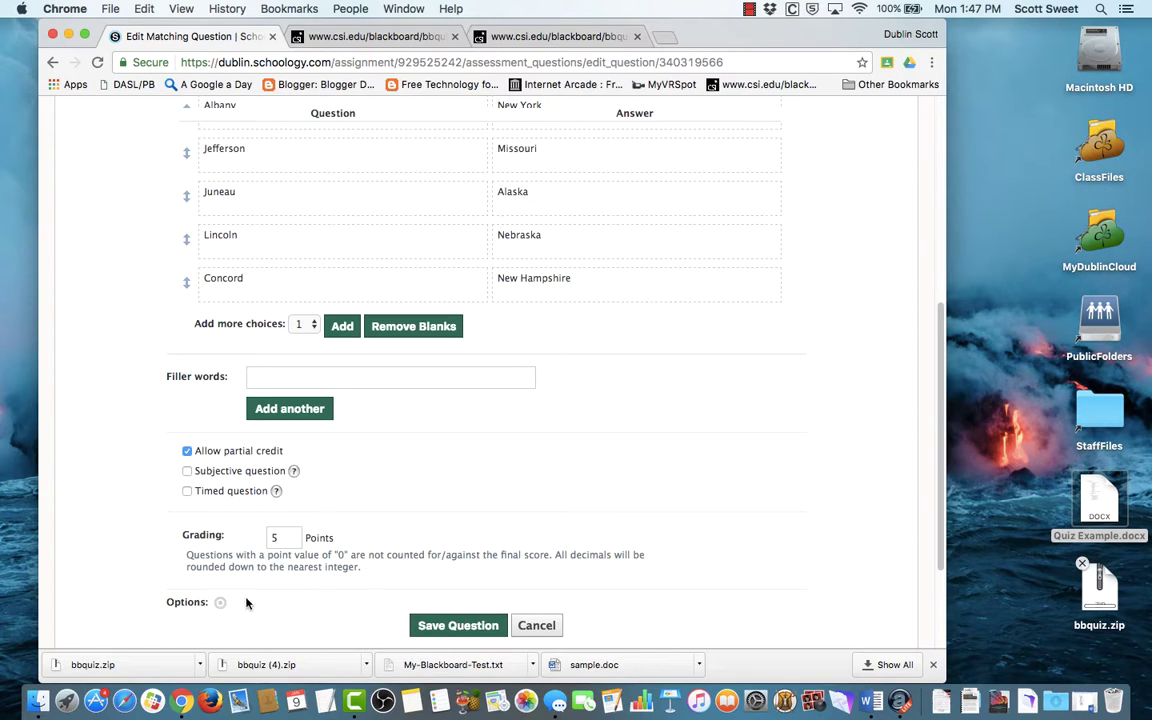
pyautogui.click(436, 627)
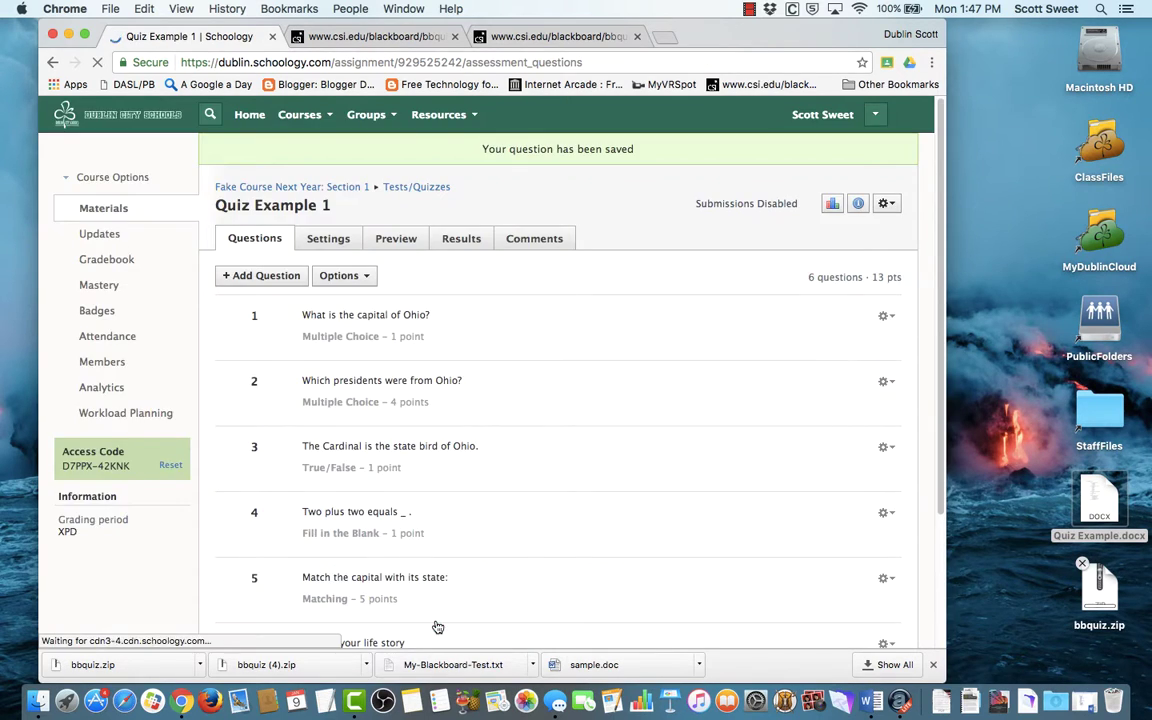
# Change essay question 6's grading to 18 points, leave the rubric as --, and save.
pyautogui.scroll(-4, 530, 537)
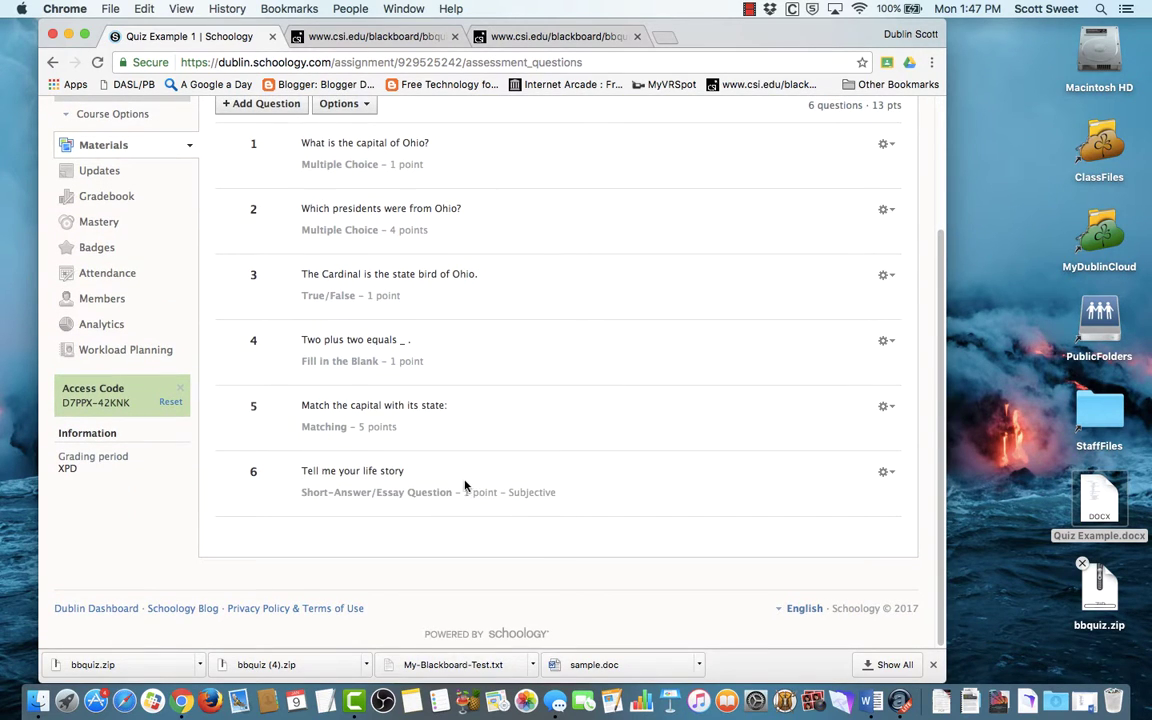
pyautogui.click(887, 474)
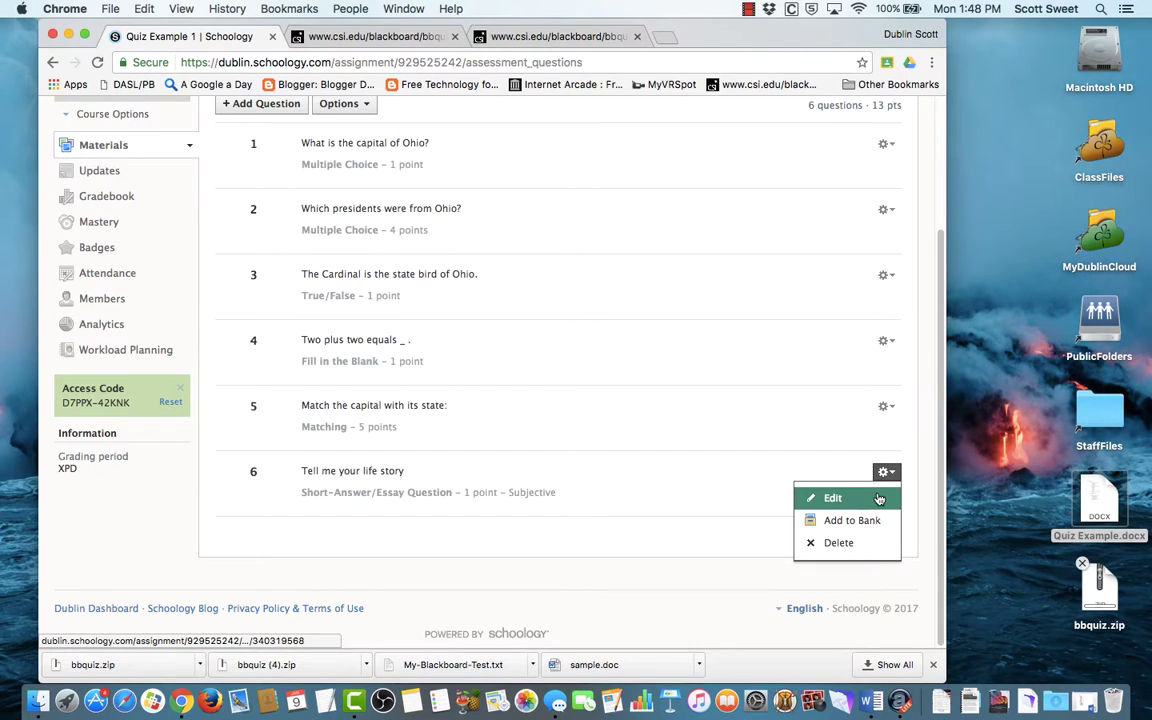
pyautogui.click(879, 499)
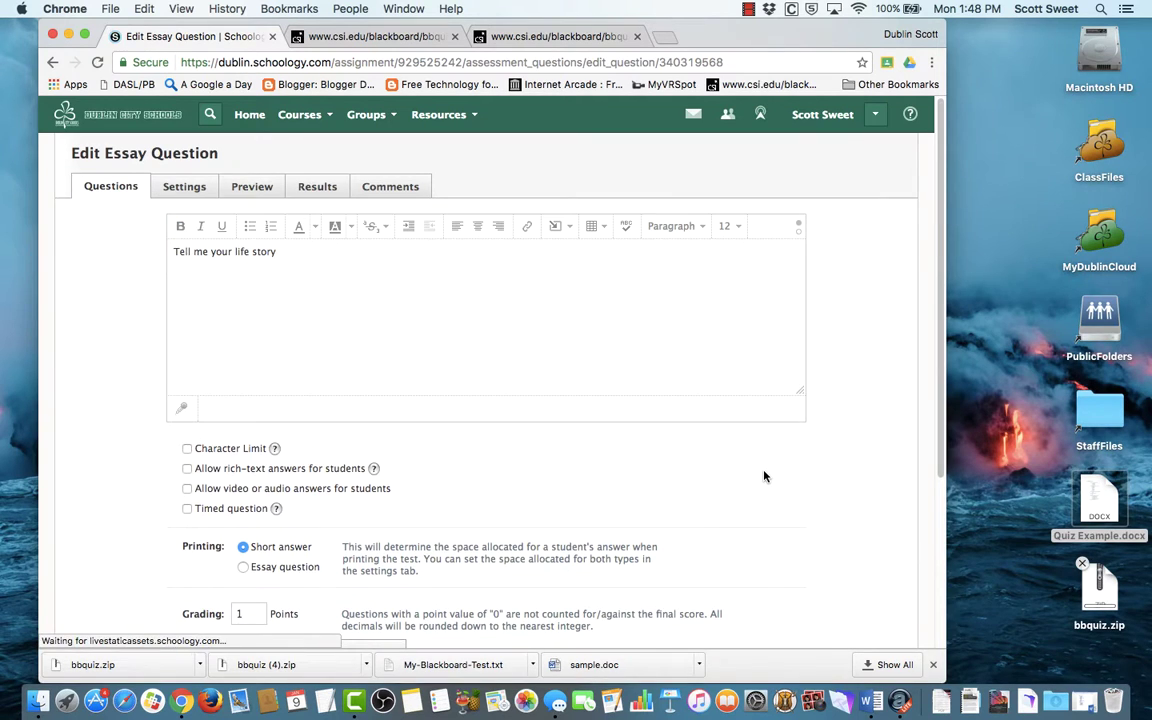
pyautogui.scroll(-5, 764, 476)
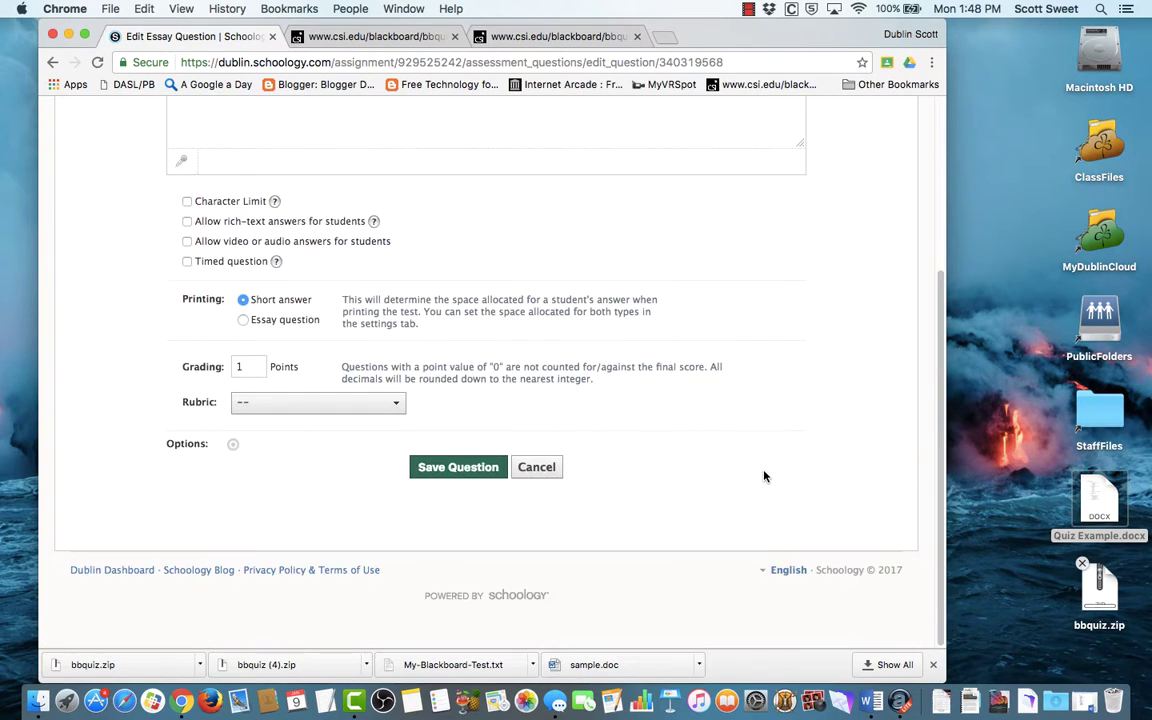
pyautogui.scroll(2, 737, 459)
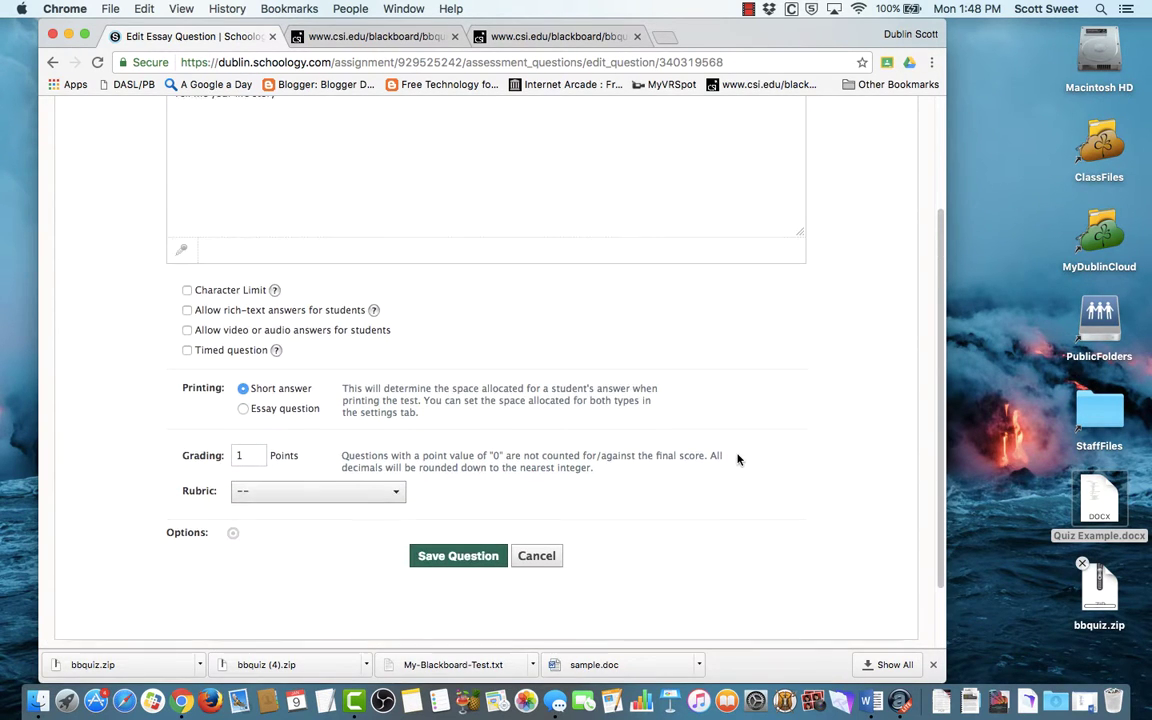
pyautogui.click(252, 458)
pyautogui.write('8')
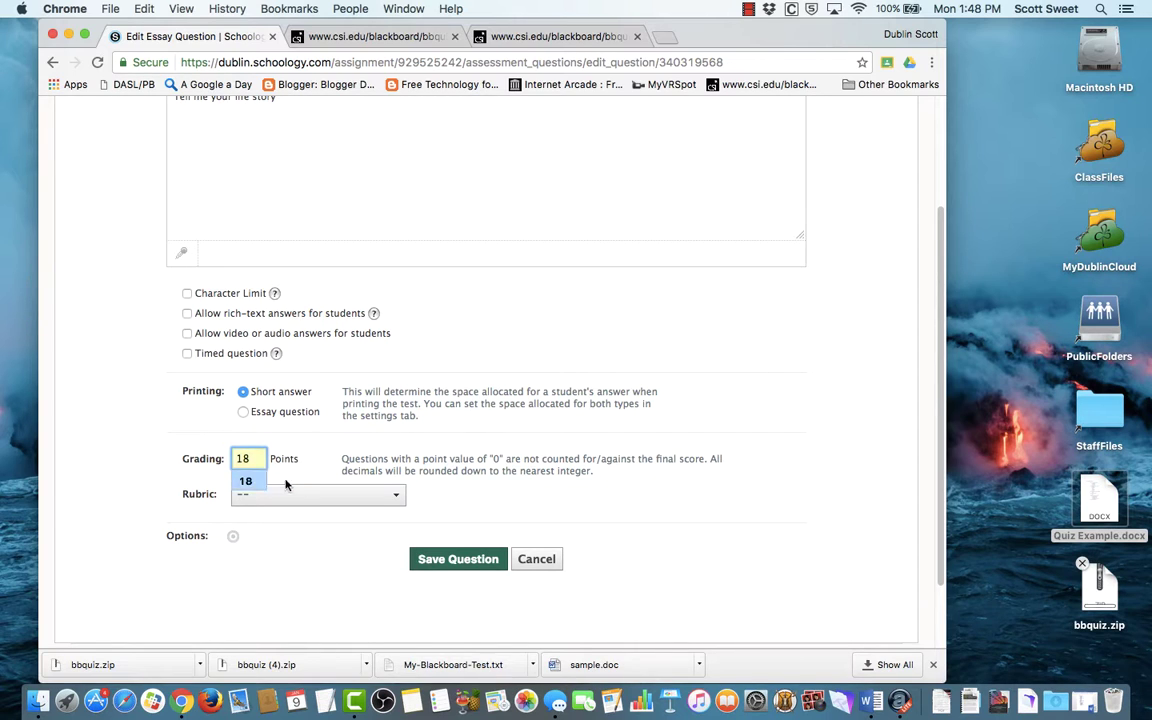
pyautogui.click(262, 495)
pyautogui.click(334, 495)
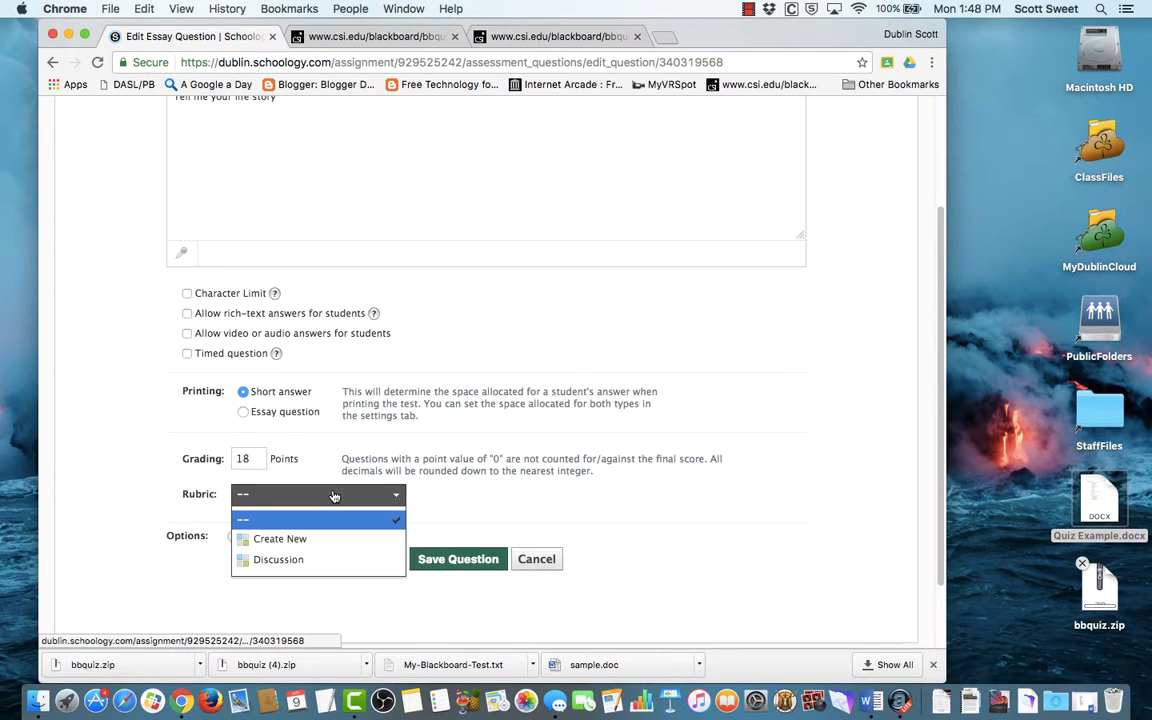
pyautogui.click(620, 509)
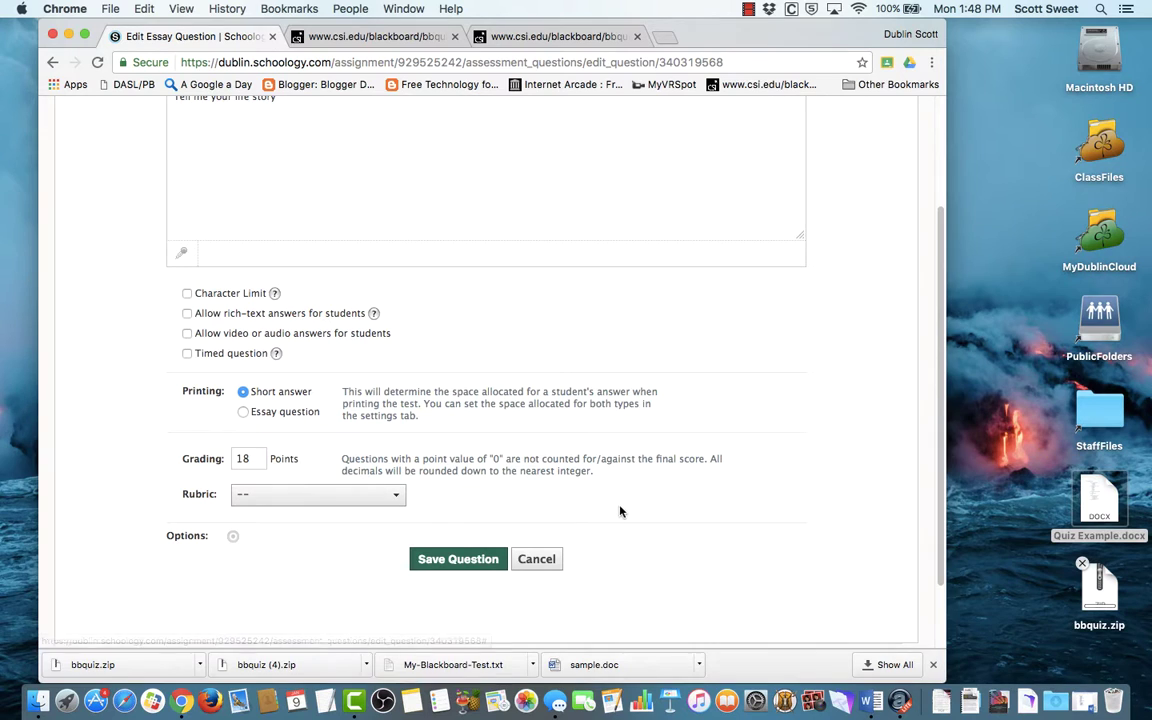
pyautogui.click(468, 562)
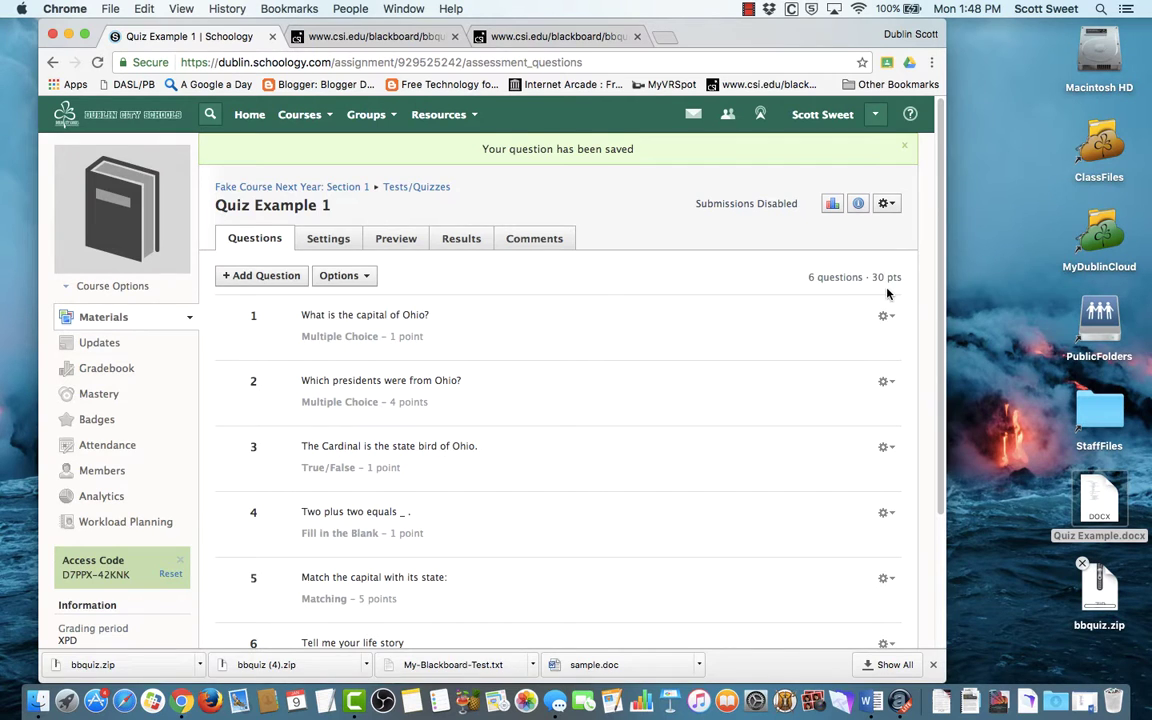
pyautogui.scroll(-3, 887, 293)
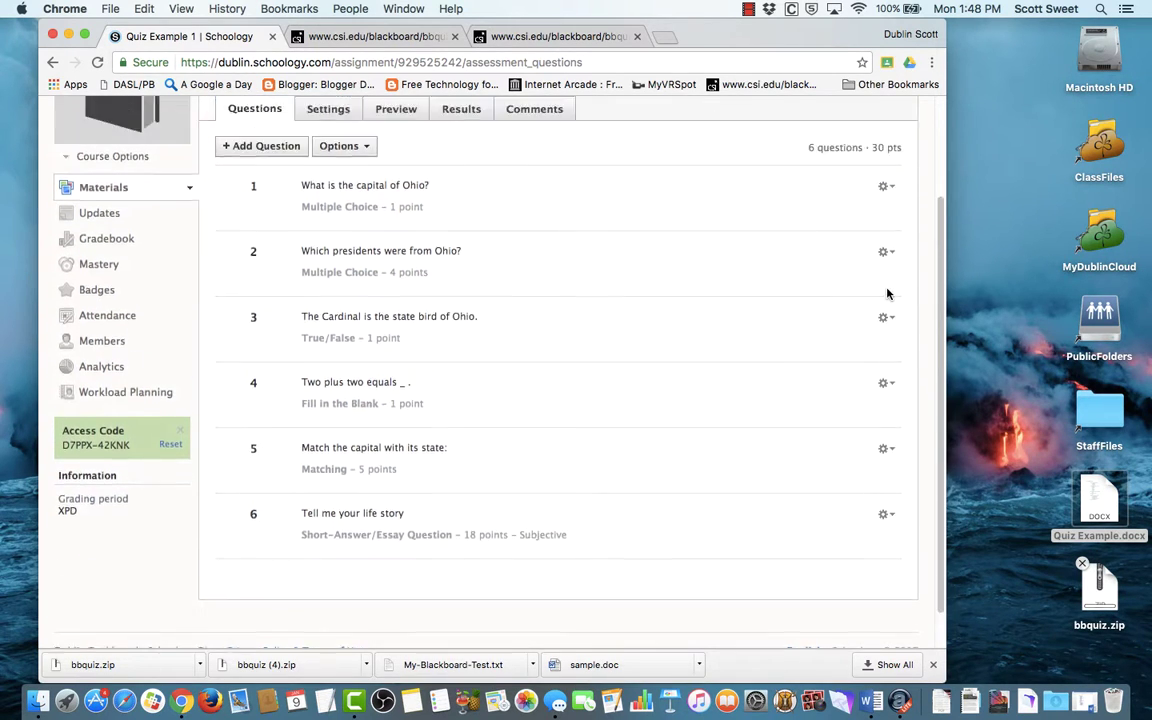
pyautogui.scroll(2, 887, 293)
pyautogui.scroll(-3, 887, 293)
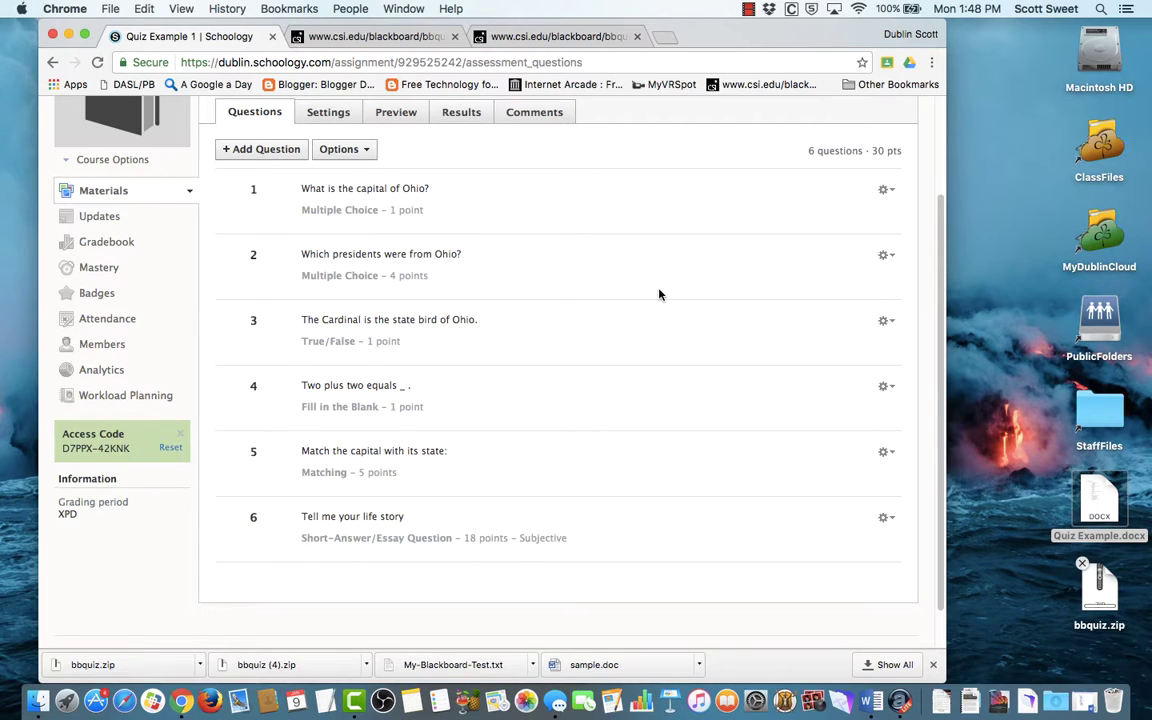
pyautogui.scroll(-1, 659, 294)
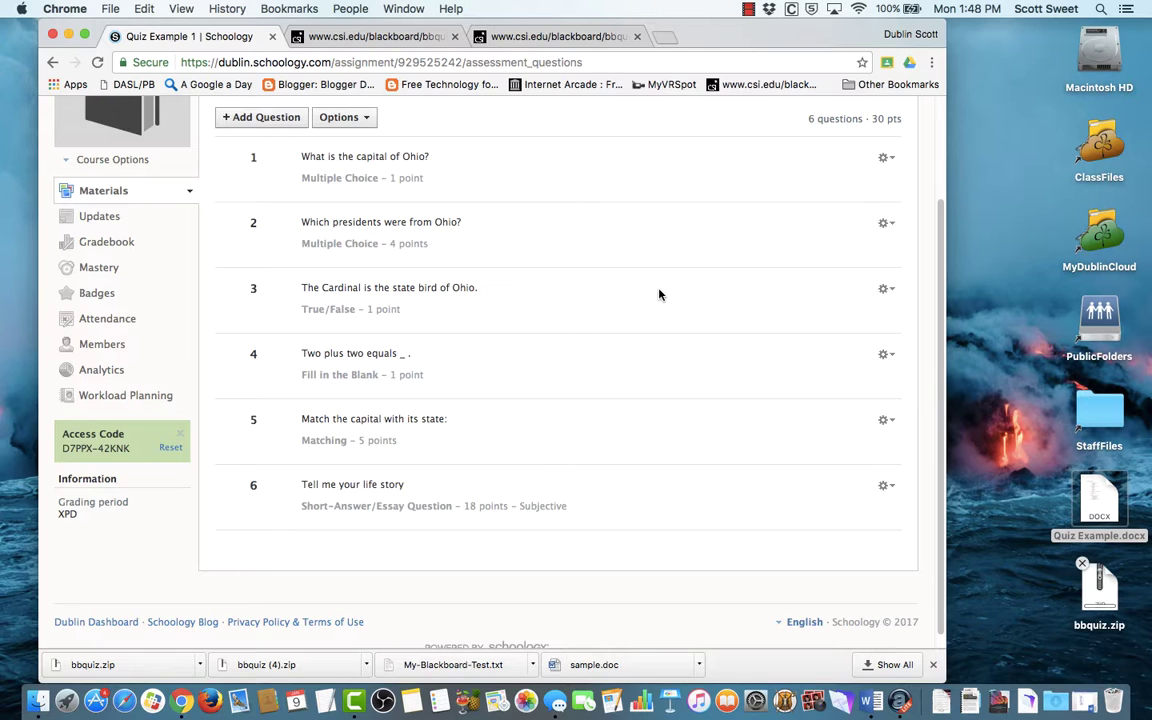
pyautogui.scroll(3, 659, 294)
pyautogui.scroll(-4, 659, 294)
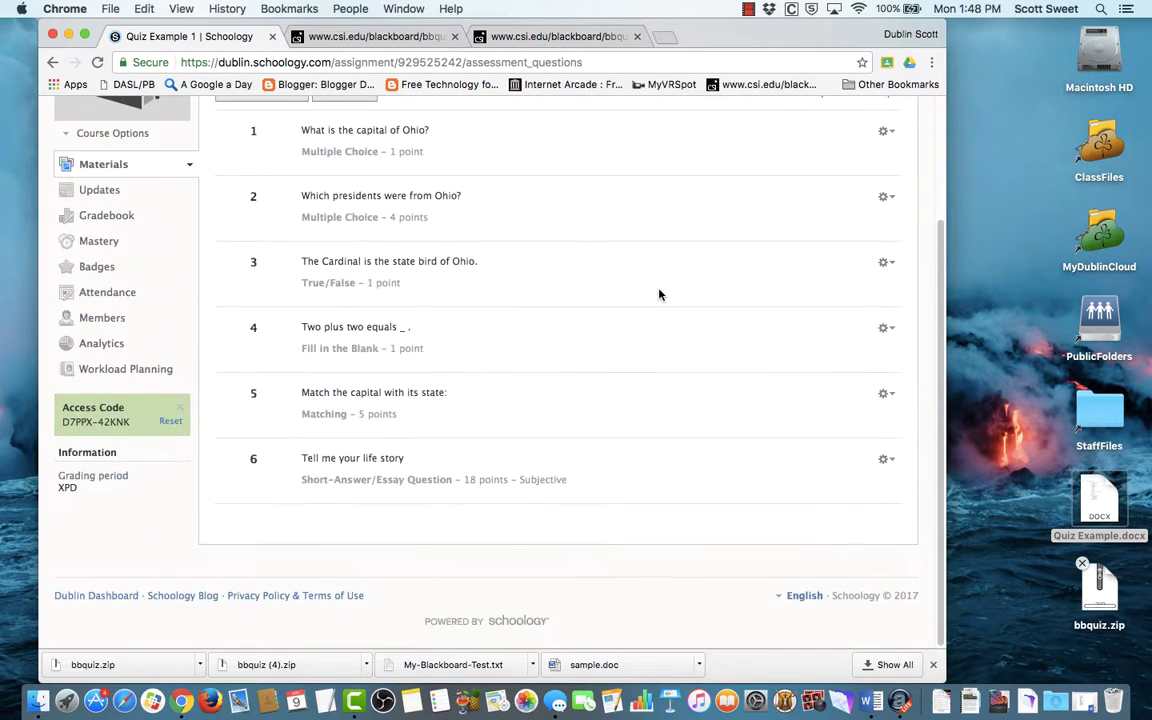
pyautogui.scroll(2, 659, 294)
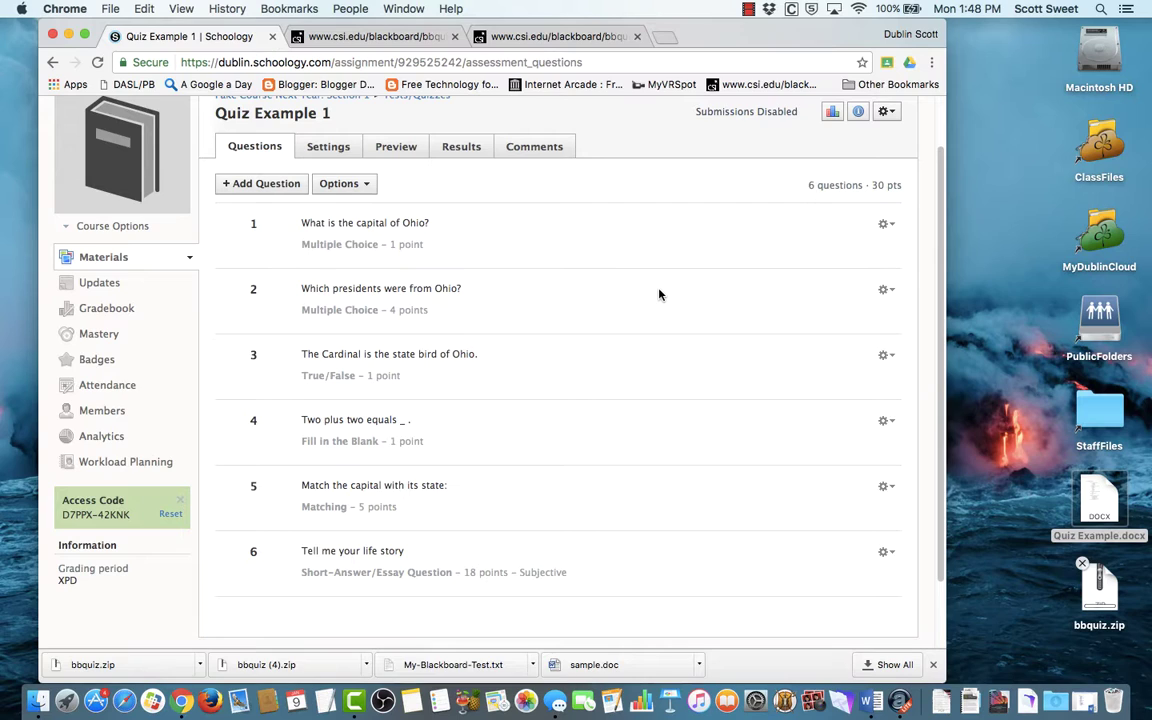